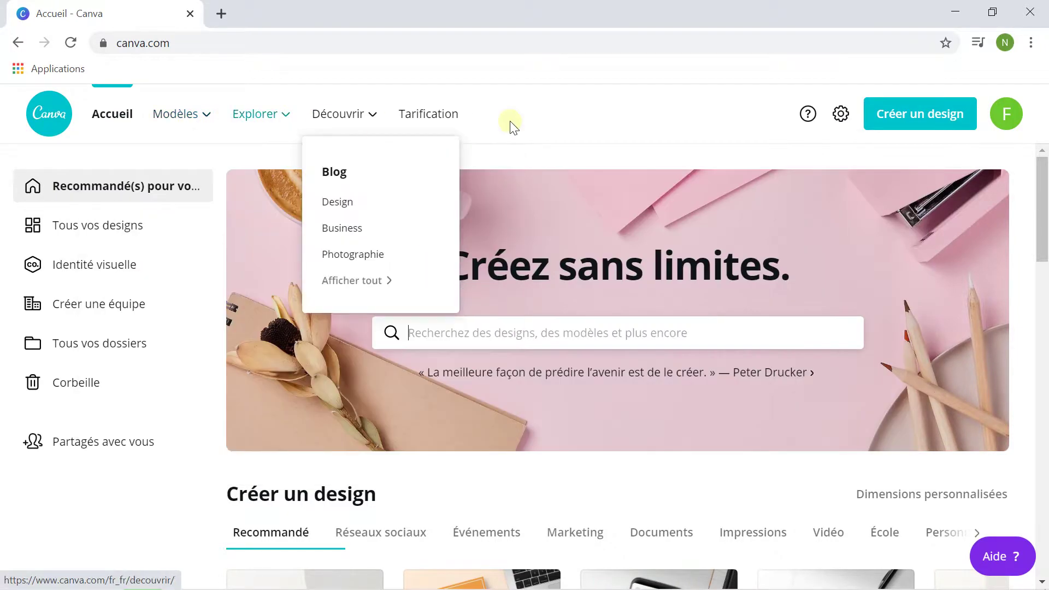
Create a new blank Réseaux sociaux design of 1080 × 1080 px.
left_click(886, 132)
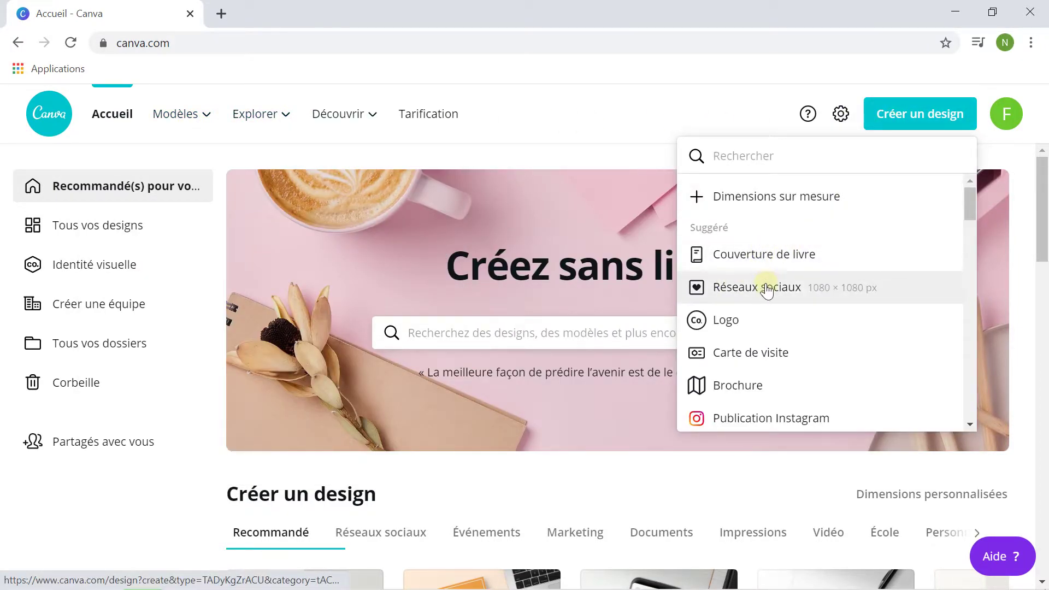
left_click(767, 290)
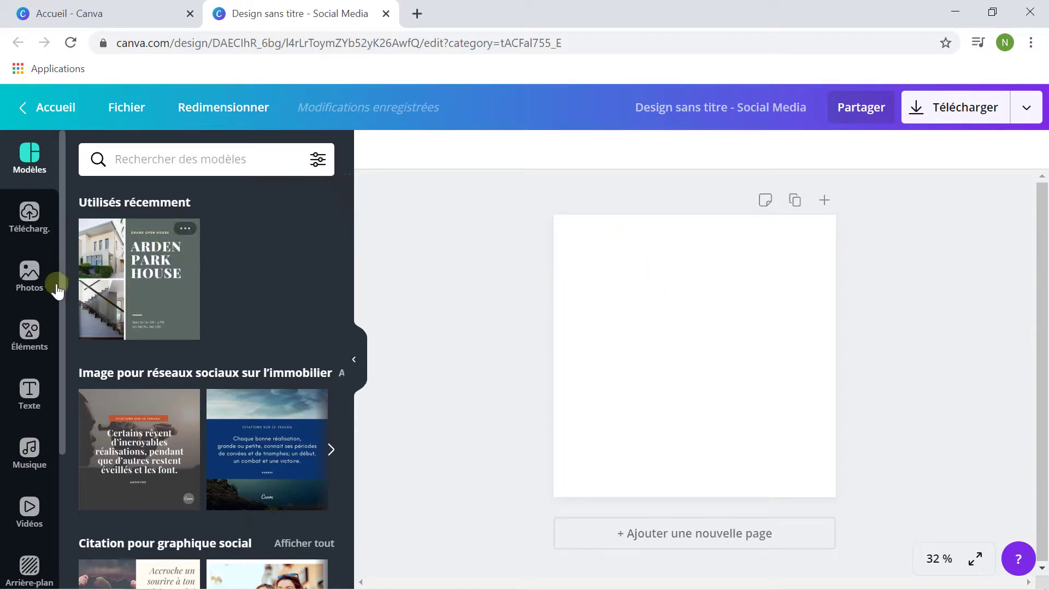
Add a six-cell photo grid with two columns and three equal rows from the Grilles elements to the blank page.
left_click(34, 329)
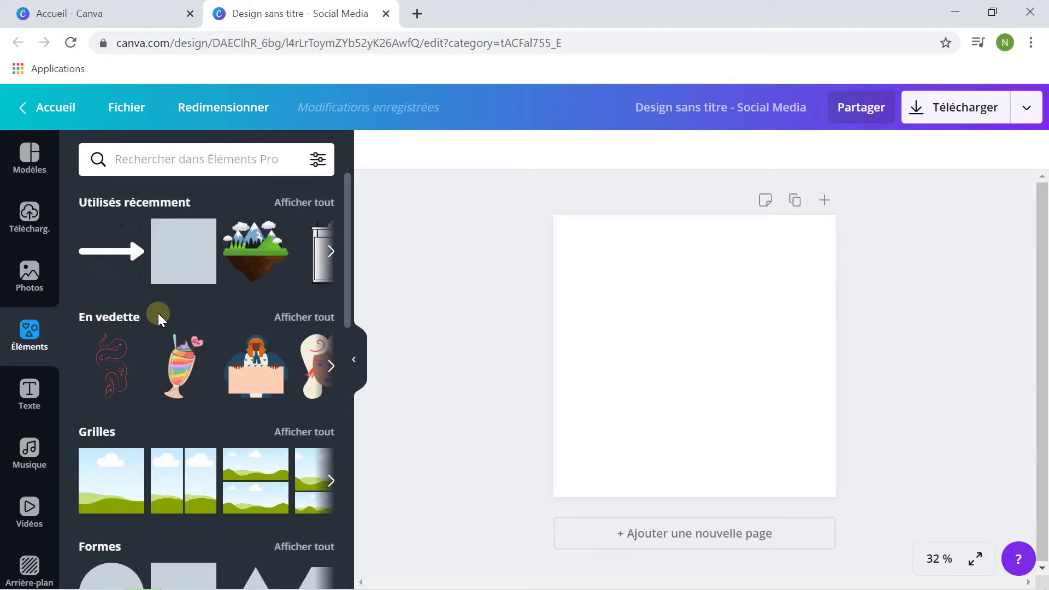
scroll(158, 314, "down", 2)
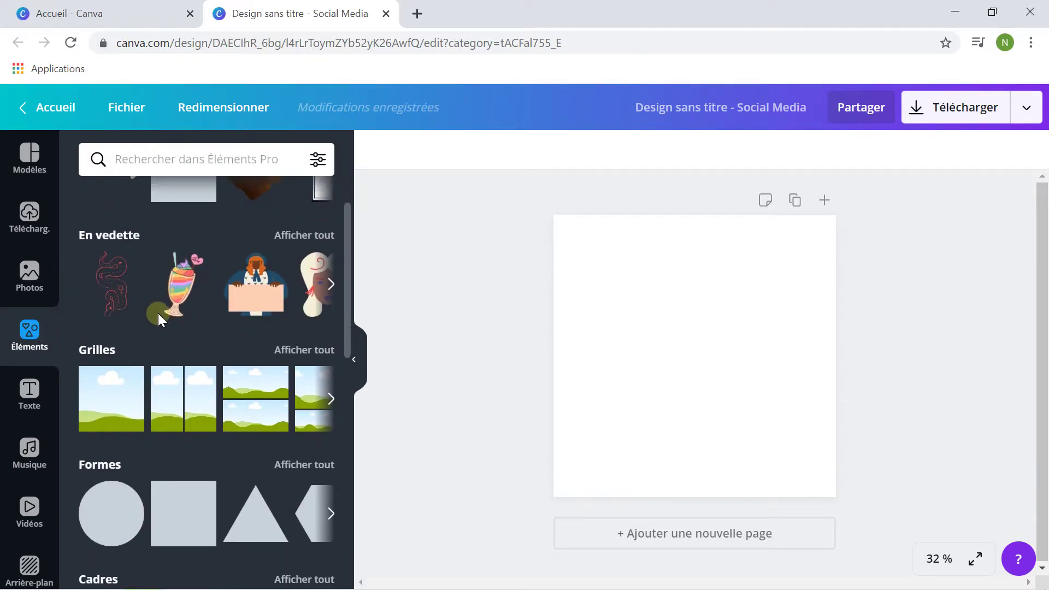
left_click(286, 350)
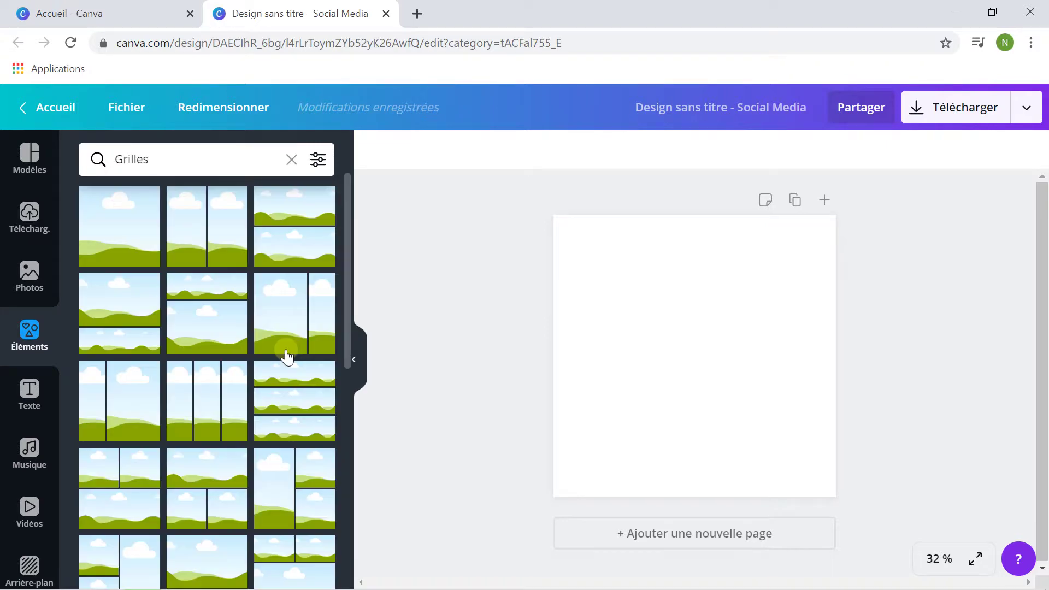
scroll(276, 268, "down", 2)
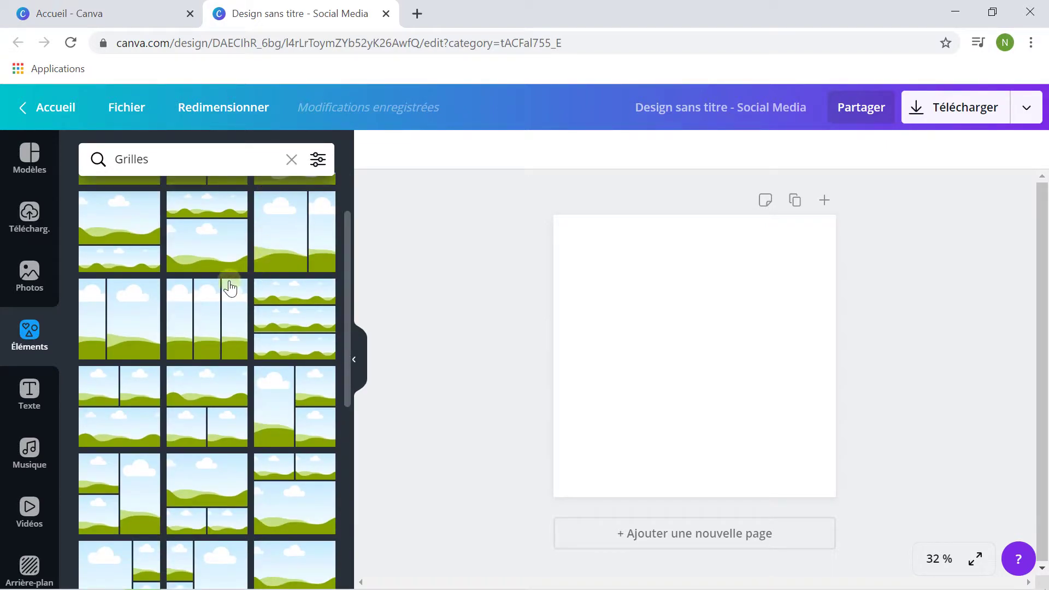
scroll(230, 287, "down", 5)
scroll(229, 288, "down", 5)
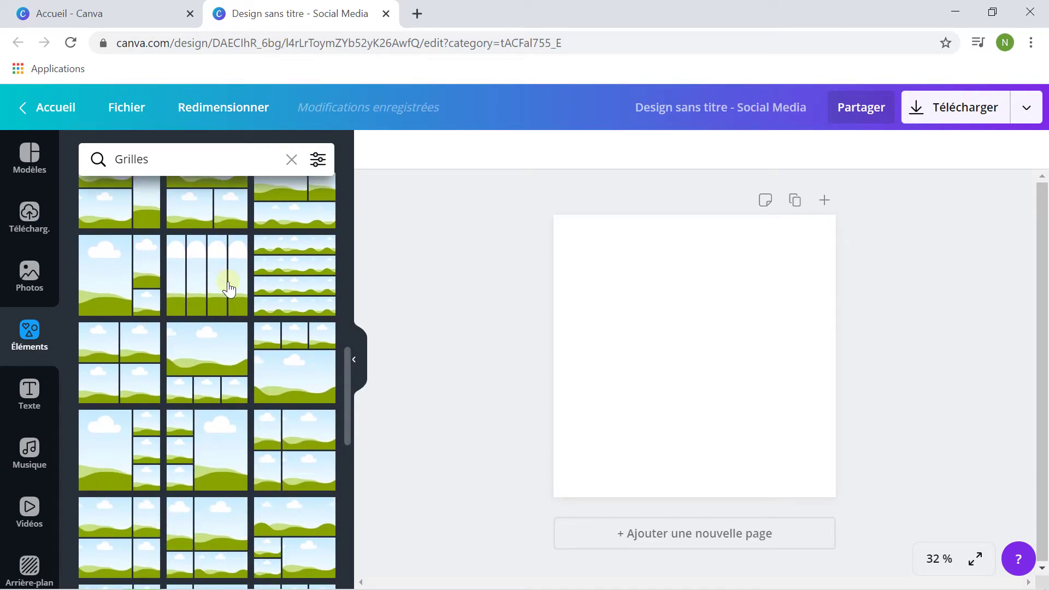
scroll(229, 288, "down", 5)
scroll(229, 289, "down", 5)
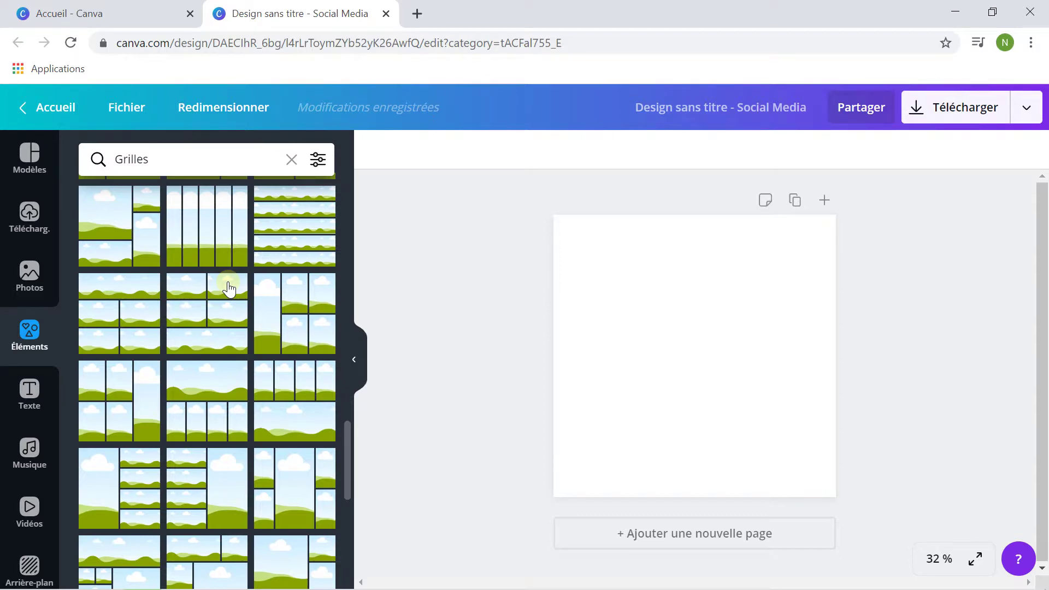
scroll(229, 289, "down", 5)
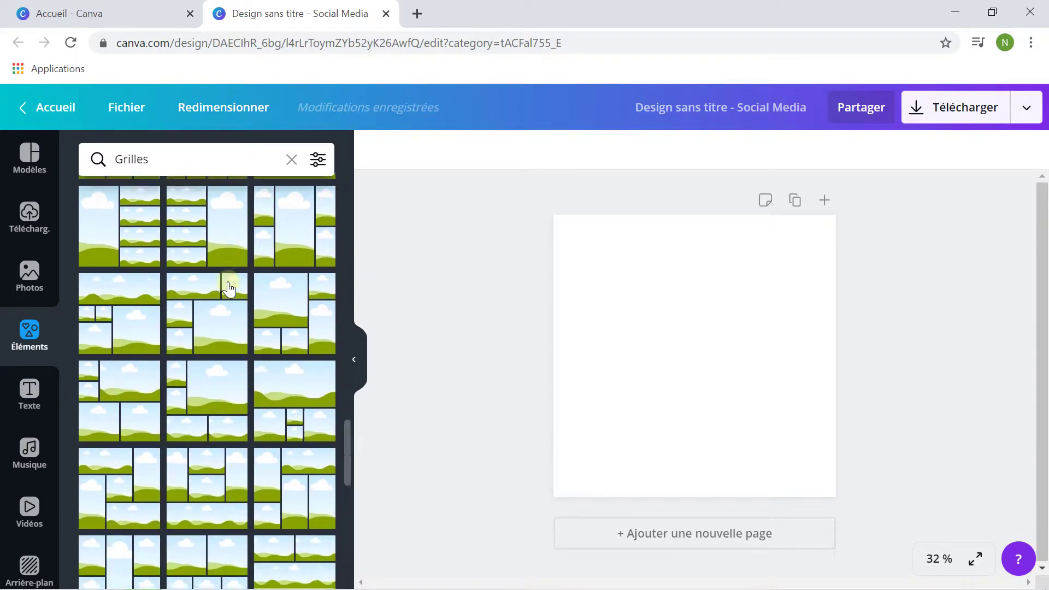
scroll(229, 289, "down", 4)
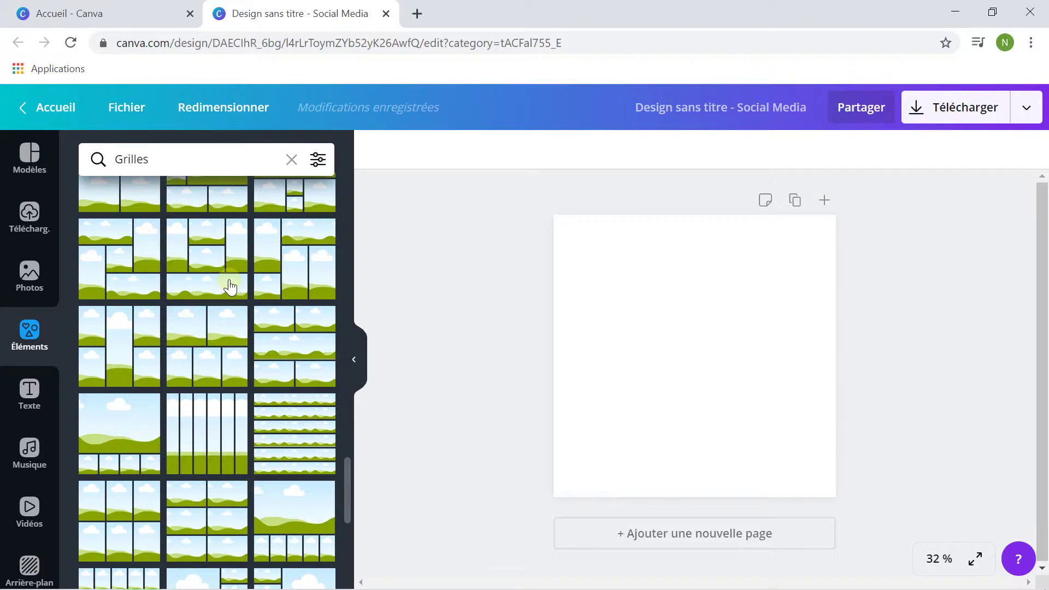
scroll(229, 285, "down", 3)
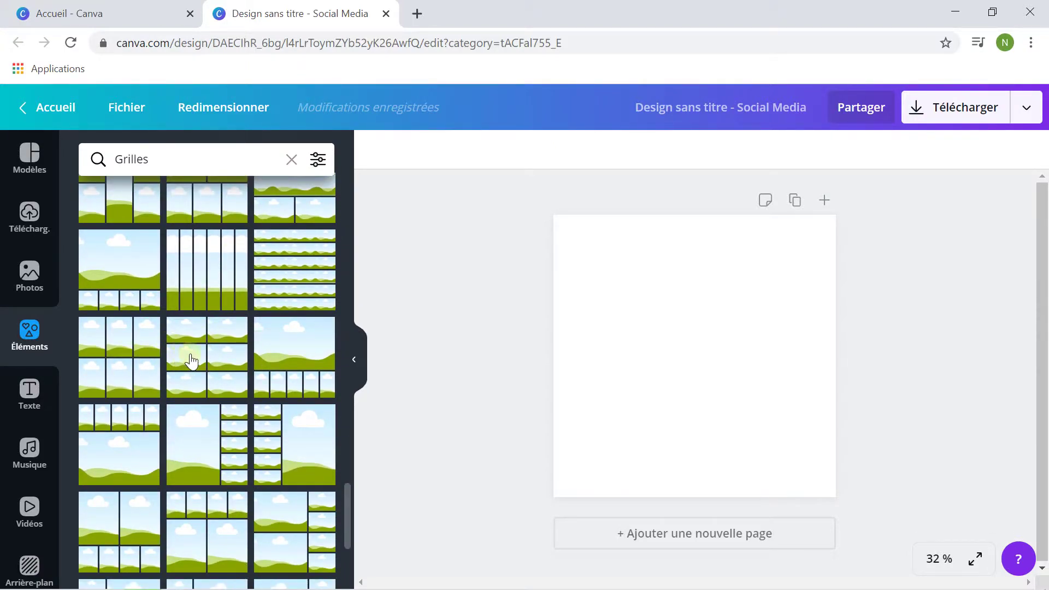
left_click(217, 359)
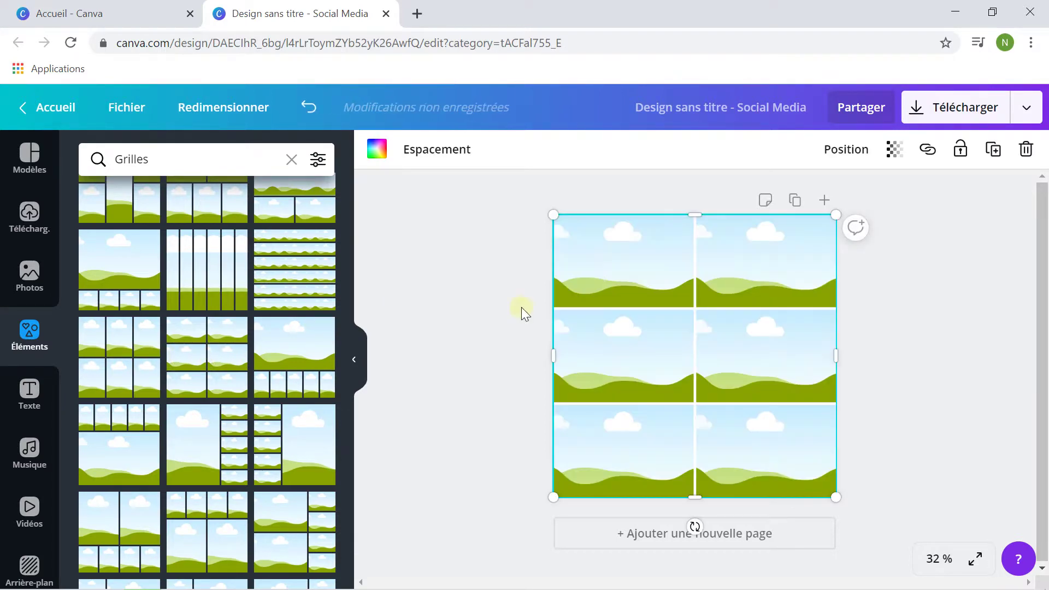
left_click(504, 231)
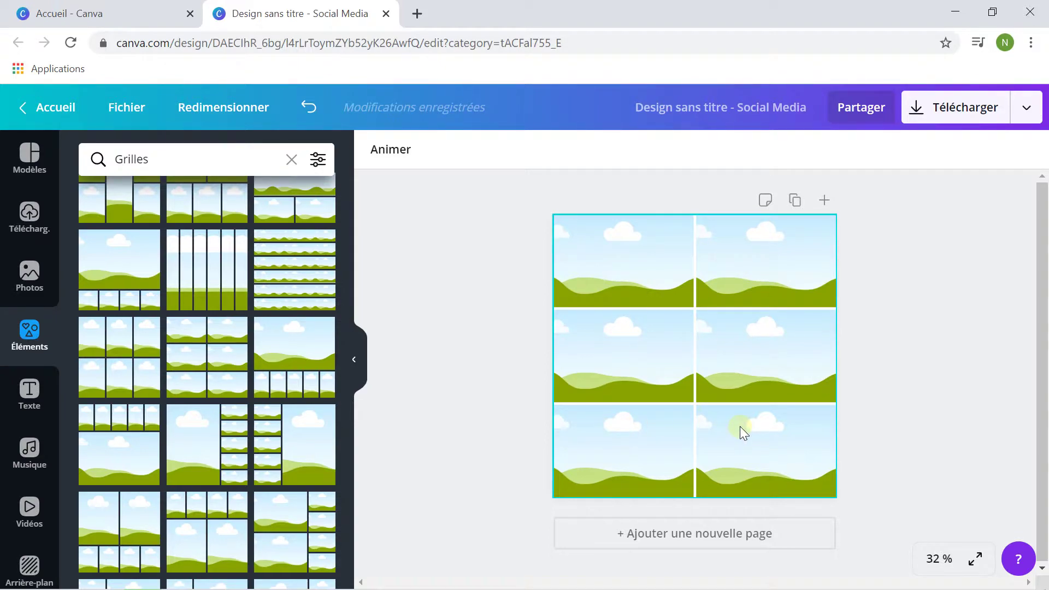
Search the photos for "japan" and place the orange torii gate over blue water in the grid's upper-left cell.
left_click(31, 275)
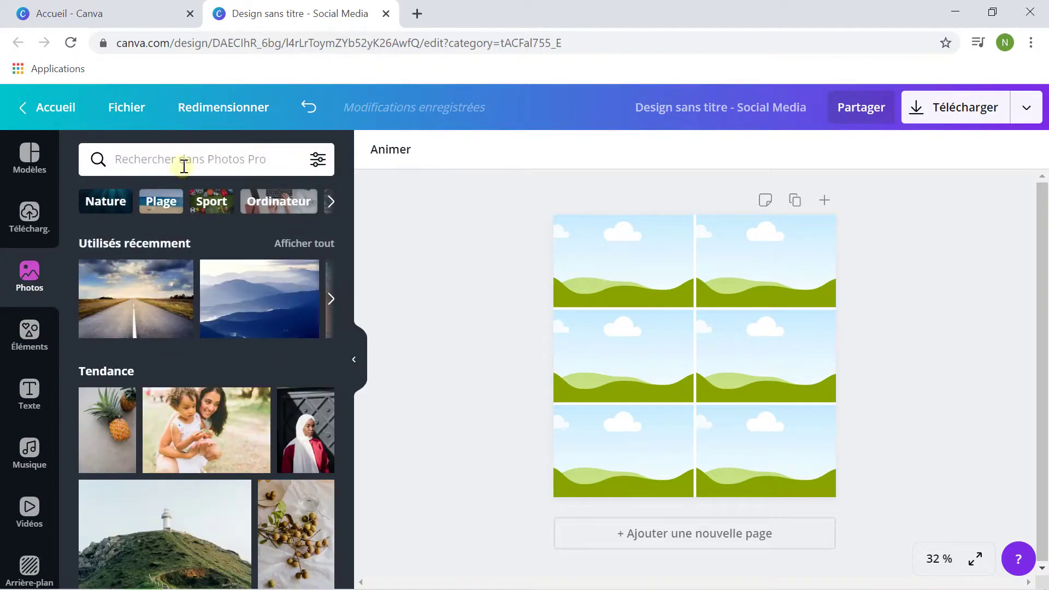
left_click(185, 165)
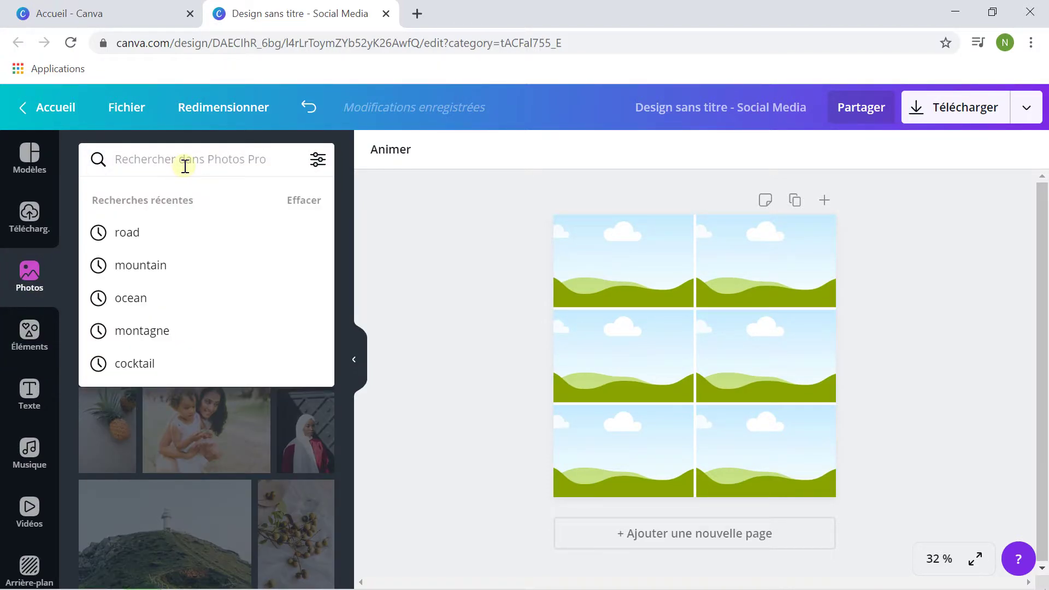
type("japan")
key("Return")
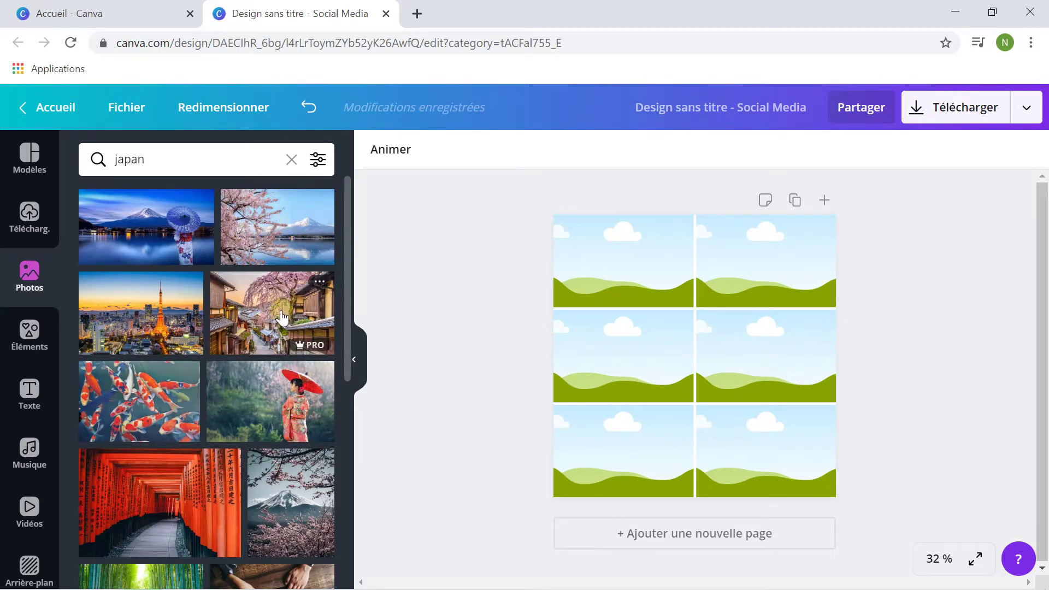
scroll(251, 328, "down", 2)
scroll(251, 330, "up", 2)
scroll(263, 328, "down", 4)
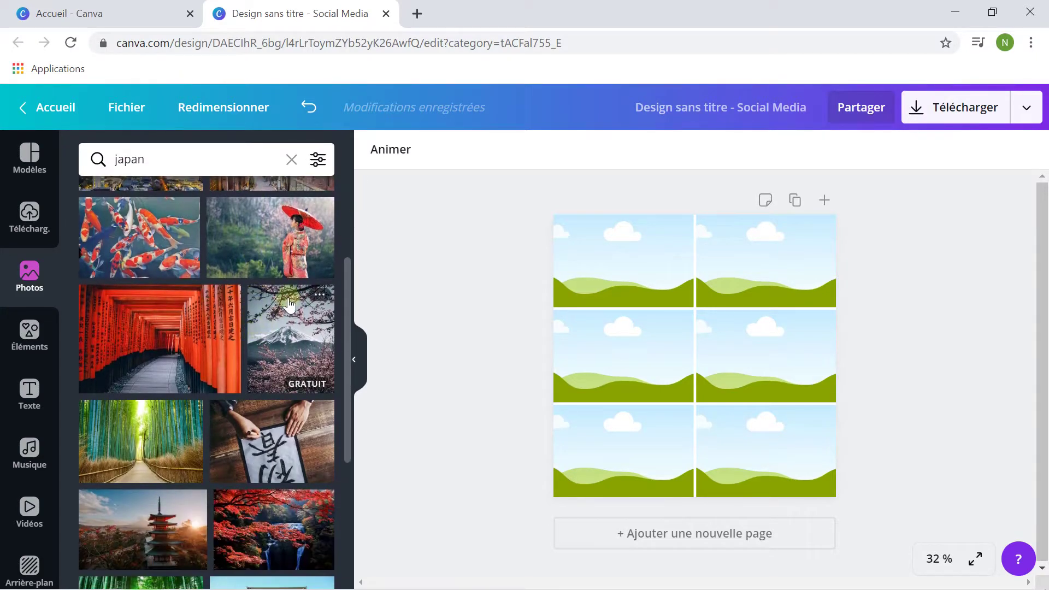
scroll(214, 331, "down", 4)
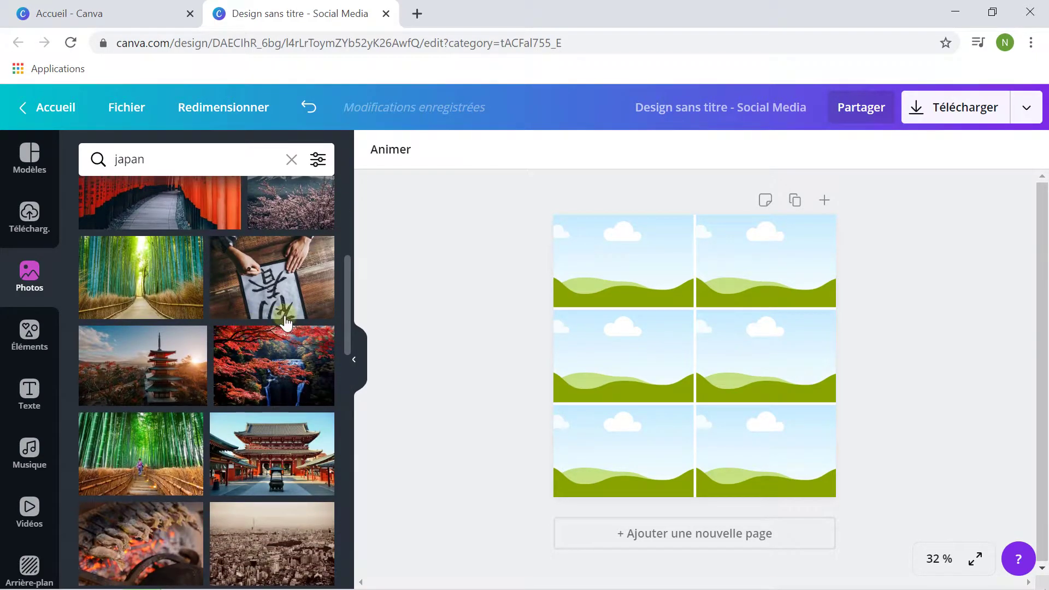
scroll(268, 336, "down", 4)
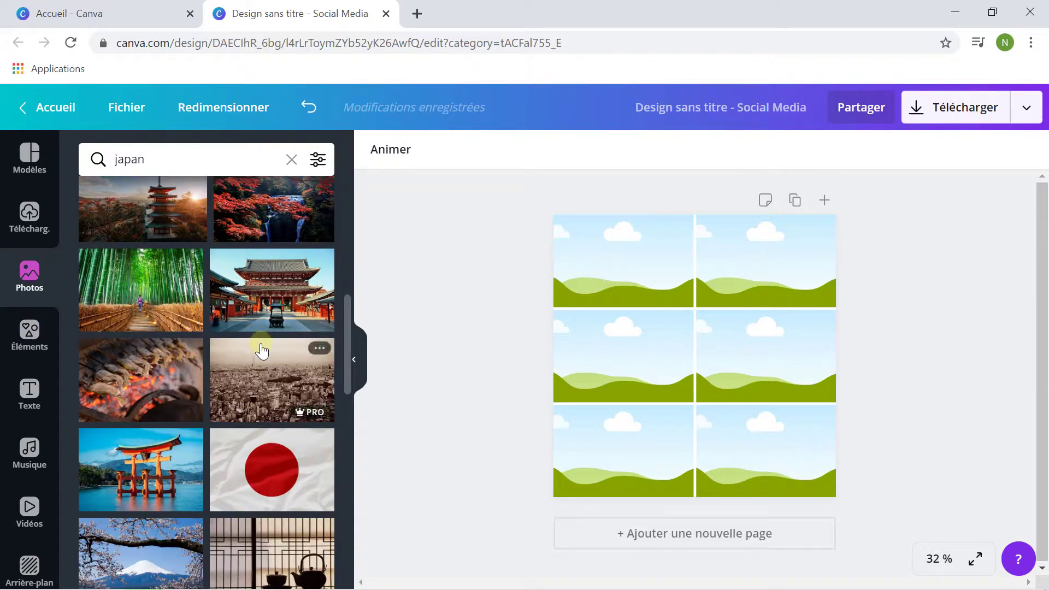
scroll(266, 365, "down", 2)
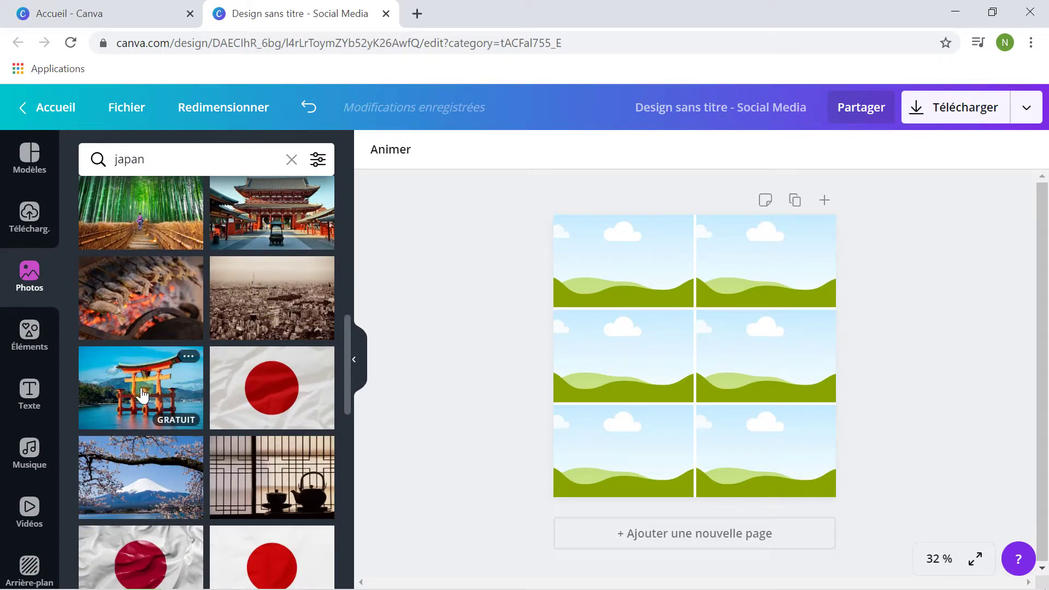
left_click_drag(142, 394, 593, 248)
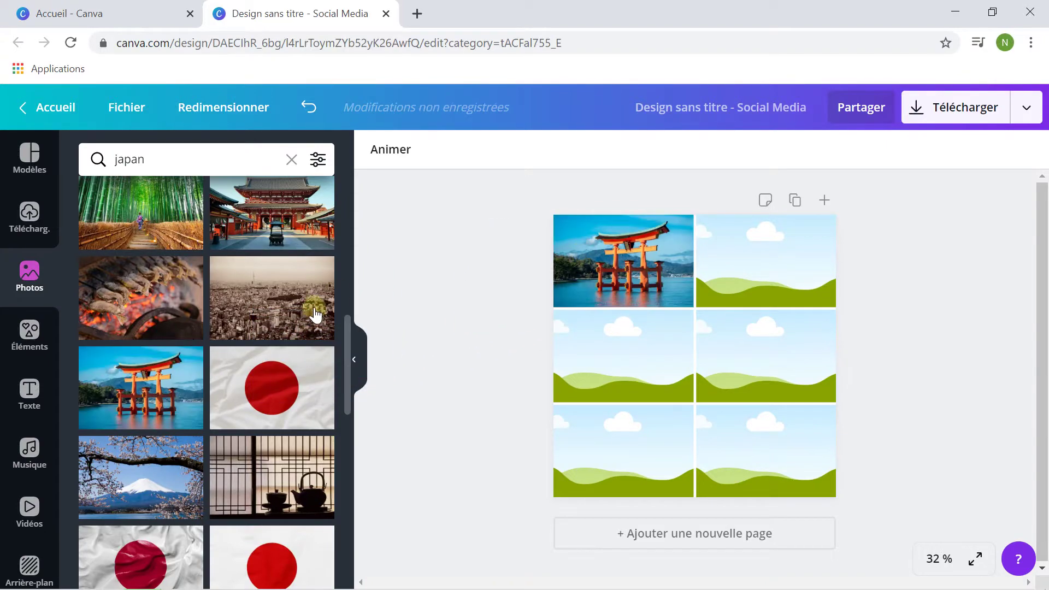
Place the photo of snow-capped Mount Fuji reflected in a lake in the grid's middle-right cell.
scroll(219, 309, "down", 3)
scroll(208, 313, "down", 10)
scroll(208, 313, "down", 3)
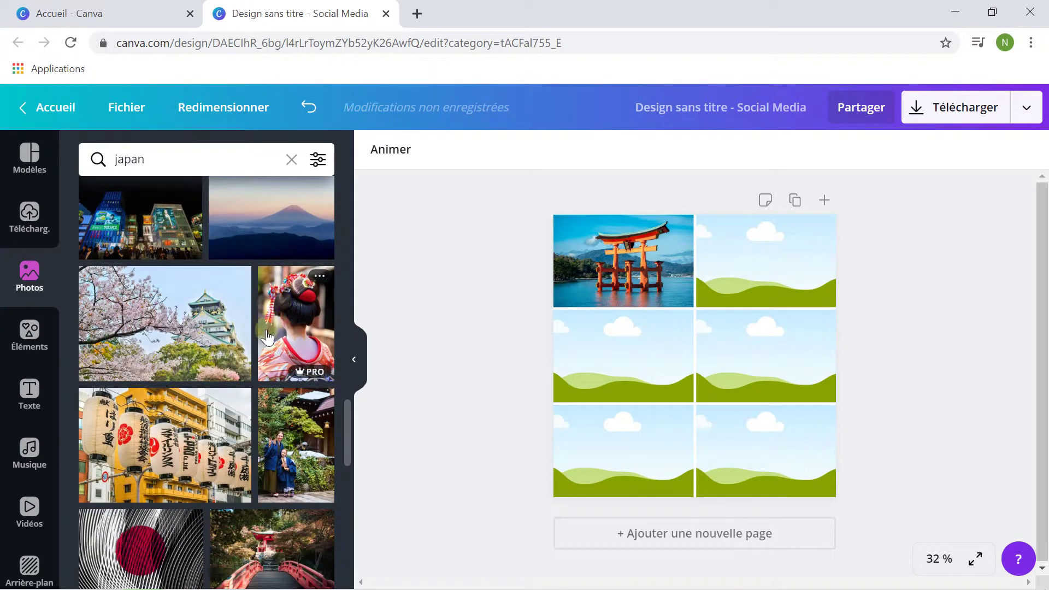
scroll(252, 345, "down", 4)
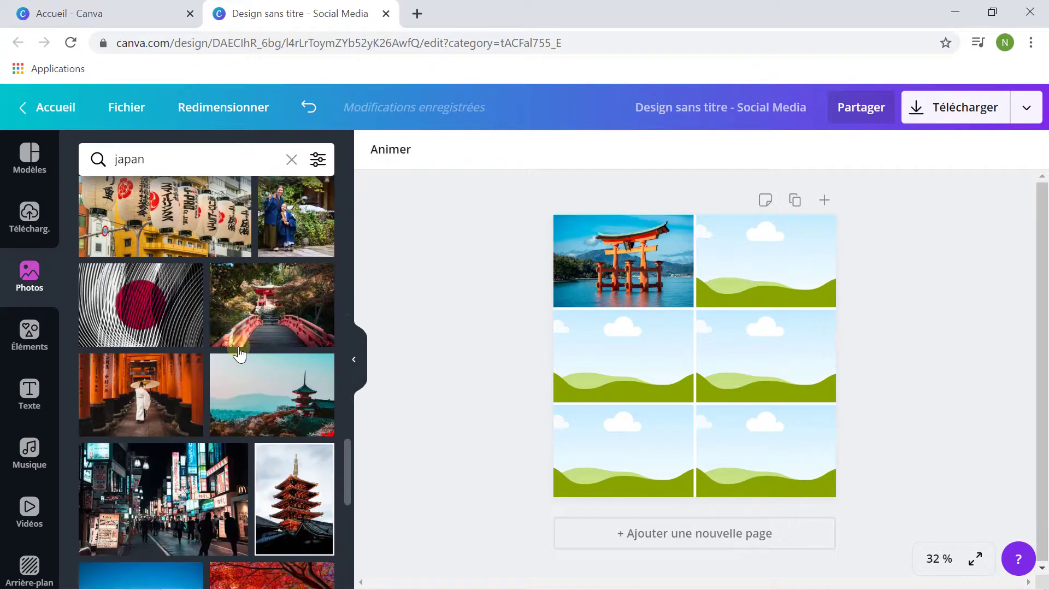
scroll(239, 355, "down", 2)
scroll(281, 363, "down", 2)
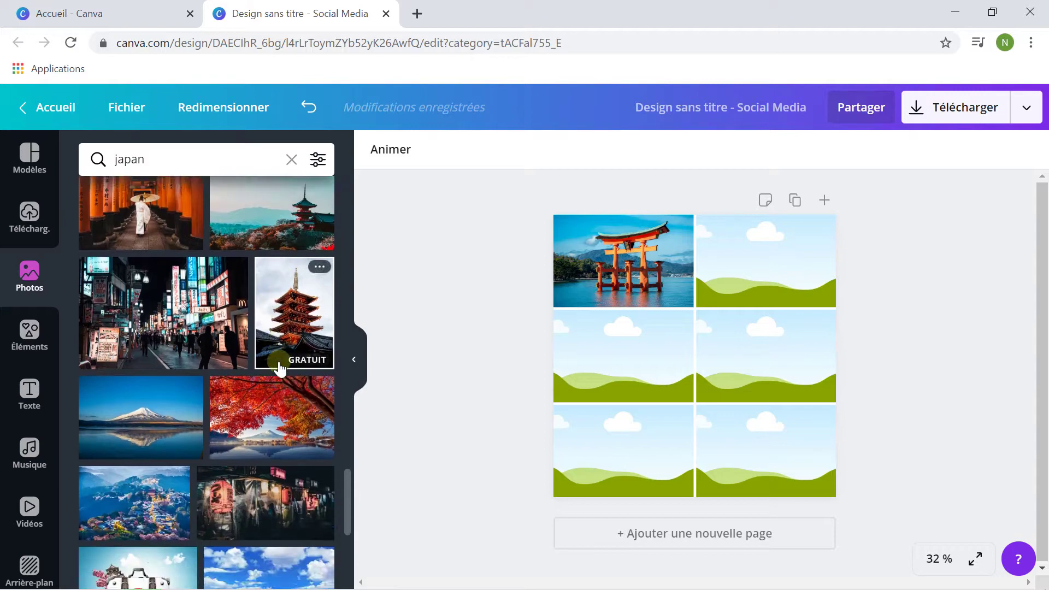
scroll(280, 369, "down", 3)
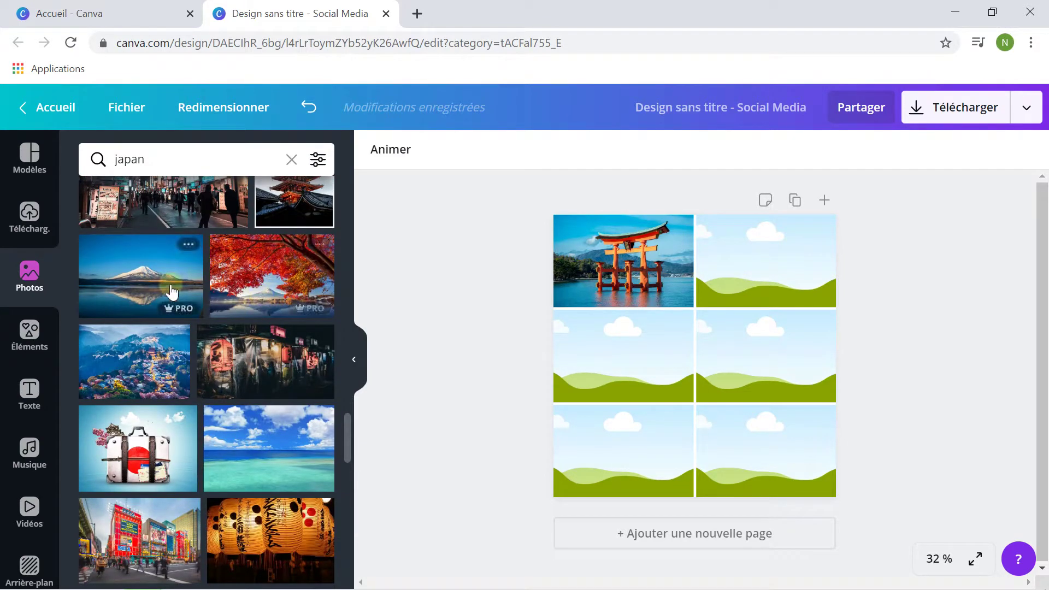
left_click_drag(121, 280, 754, 361)
Place the photo of pink and blue city buildings in the grid's lower-left cell.
scroll(186, 342, "down", 4)
scroll(185, 342, "down", 9)
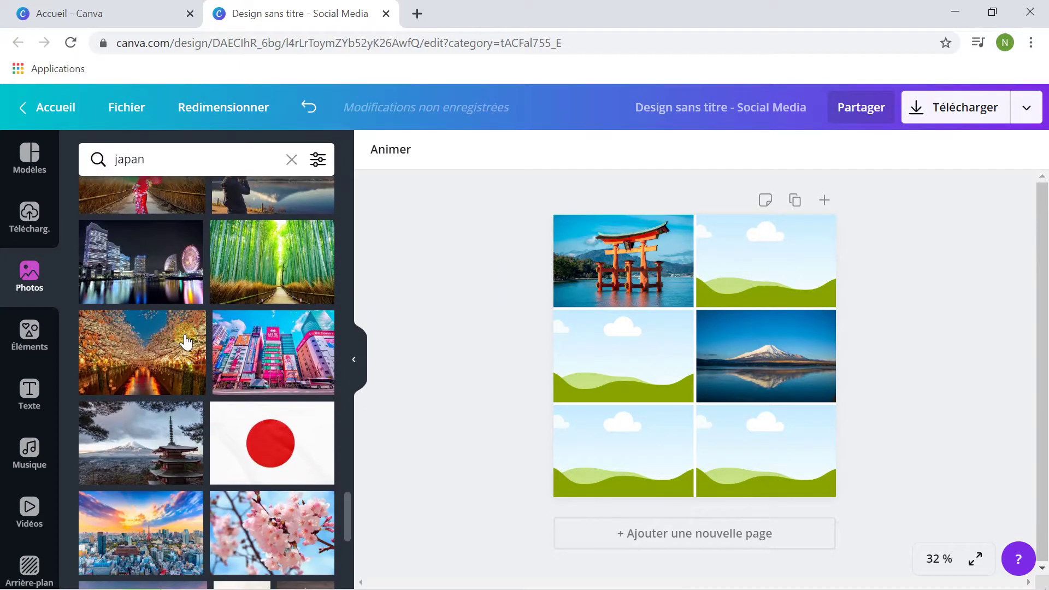
left_click_drag(253, 365, 586, 441)
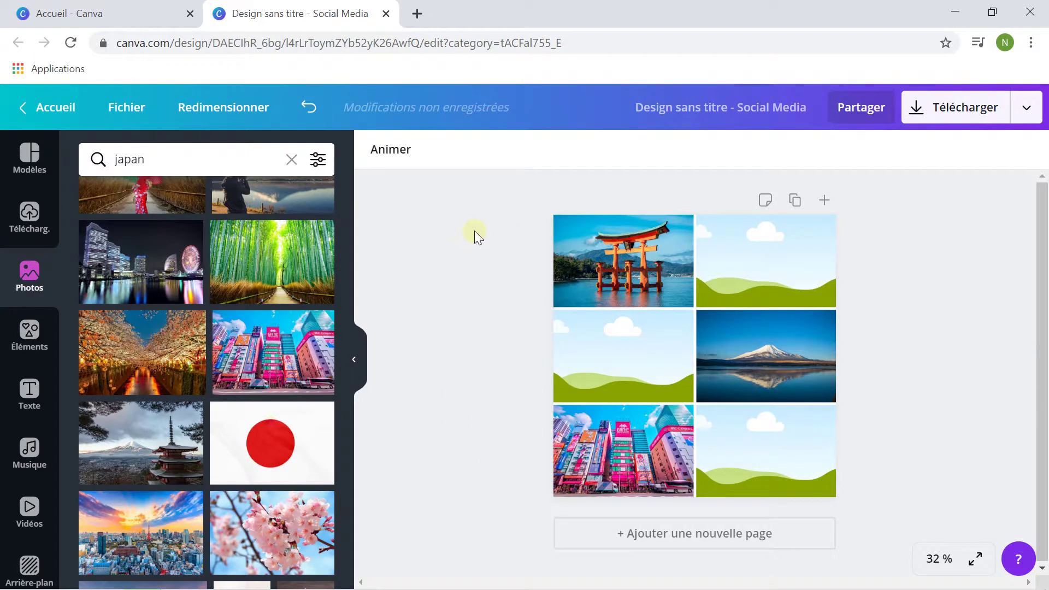
left_click(768, 289)
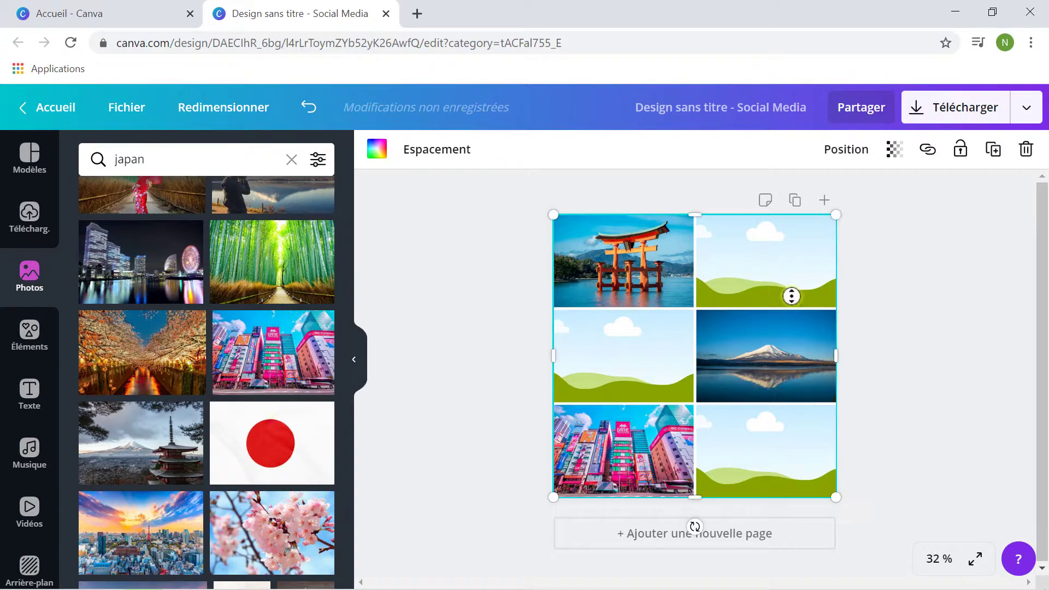
left_click(900, 300)
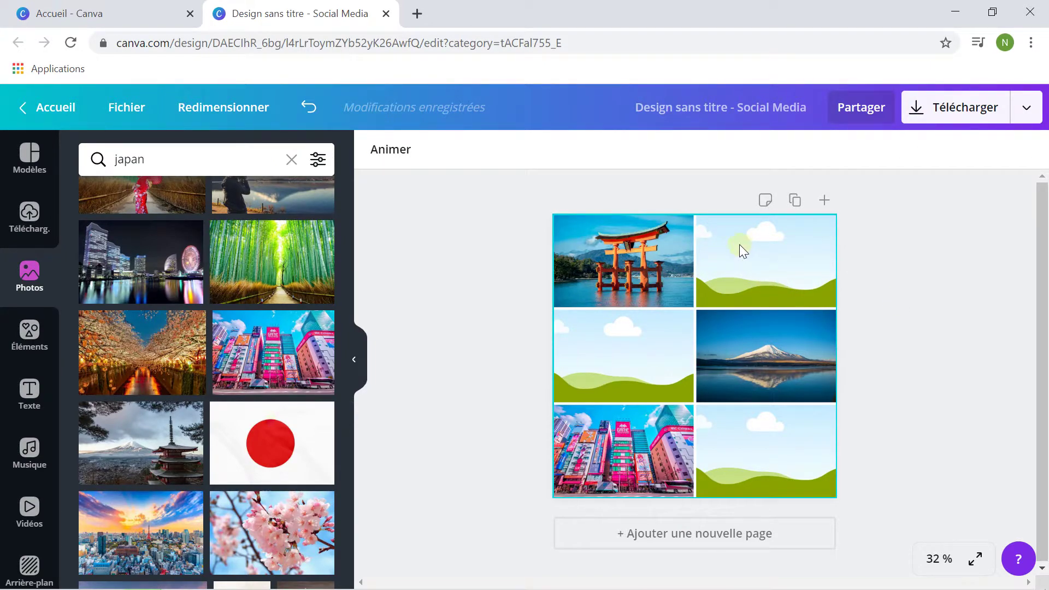
Add a square shape over the grid's upper-right cell and reduce its height to match that cell.
left_click(32, 335)
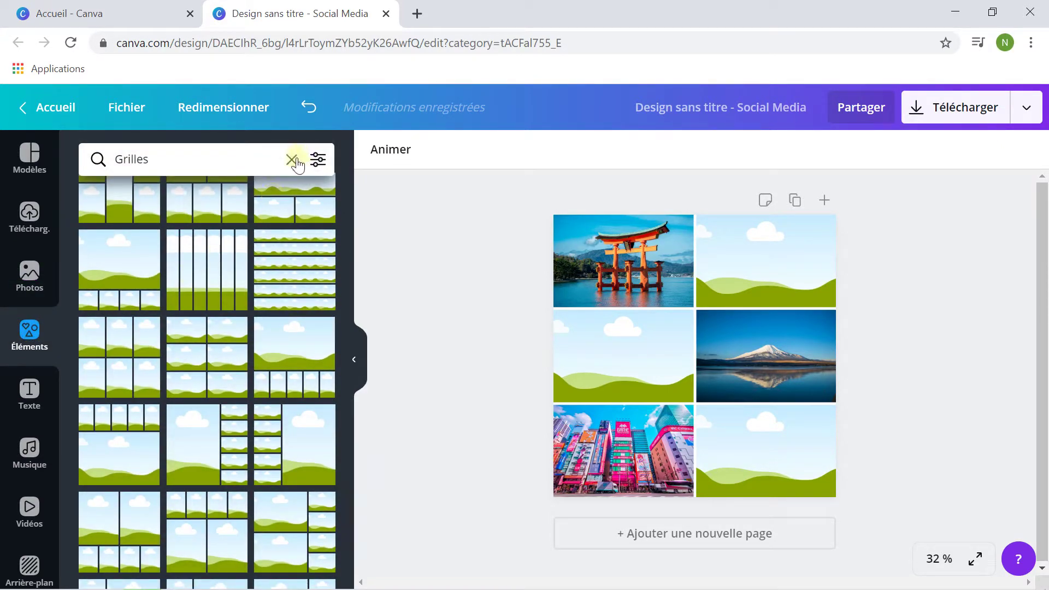
left_click(292, 160)
left_click(177, 488)
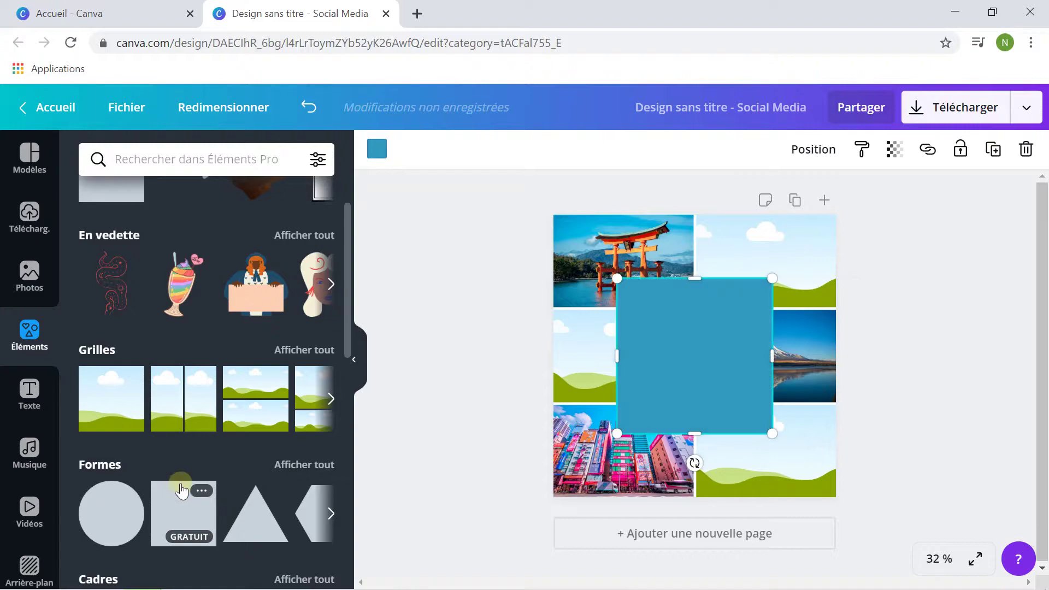
left_click_drag(720, 328, 774, 274)
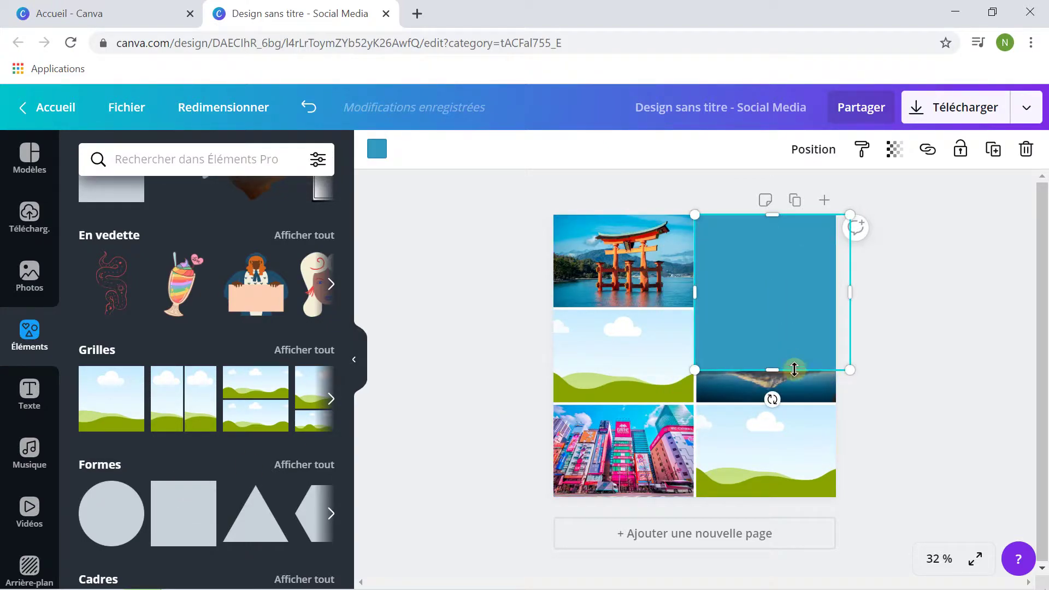
left_click_drag(773, 370, 775, 305)
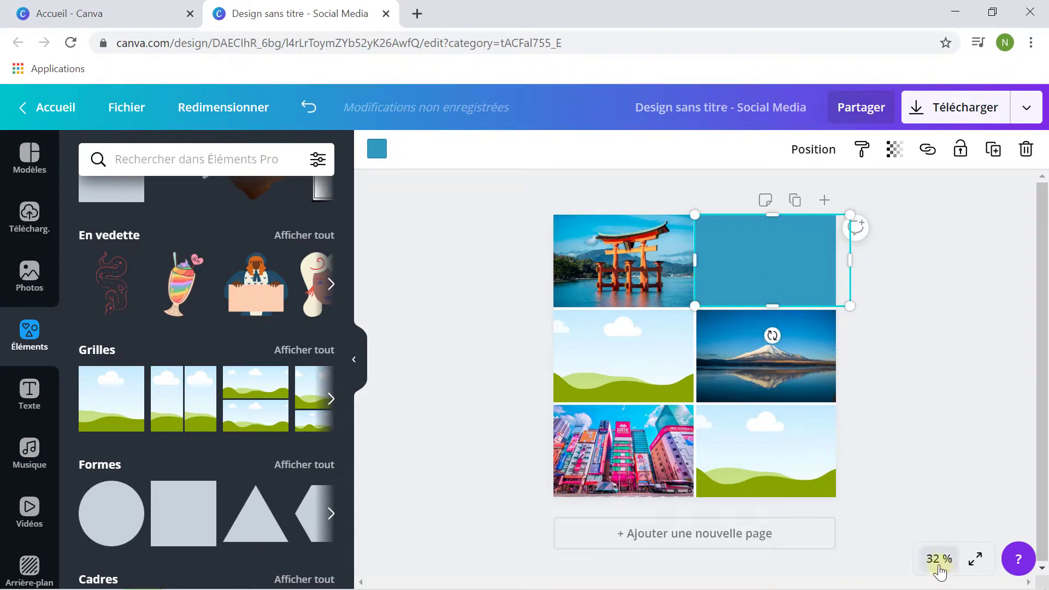
Align the blue block with the page's upper-right corner and resize its left and bottom edges to the upper-right cell.
left_click(937, 559)
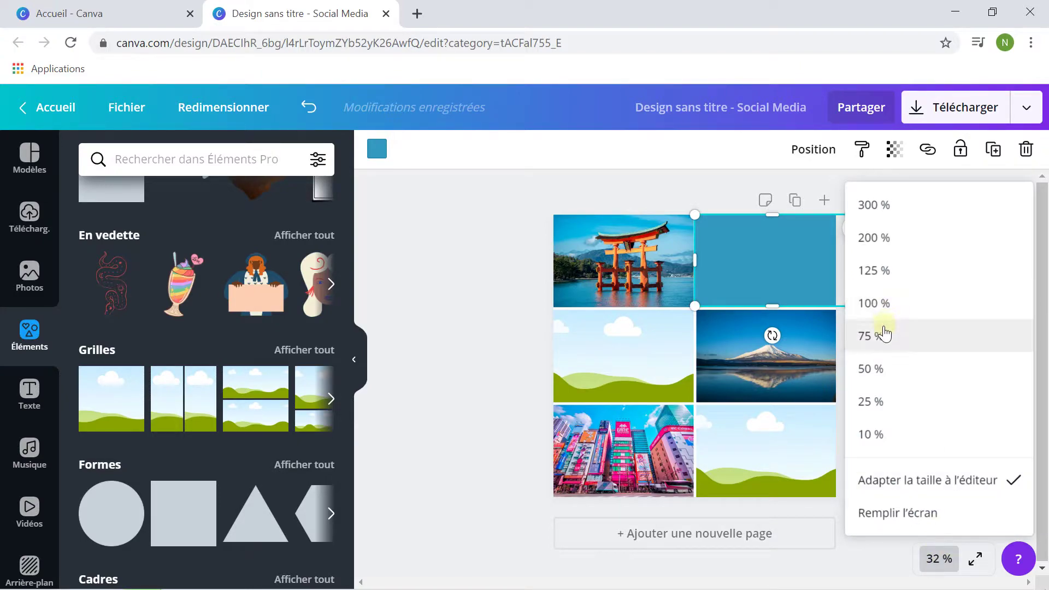
left_click(871, 336)
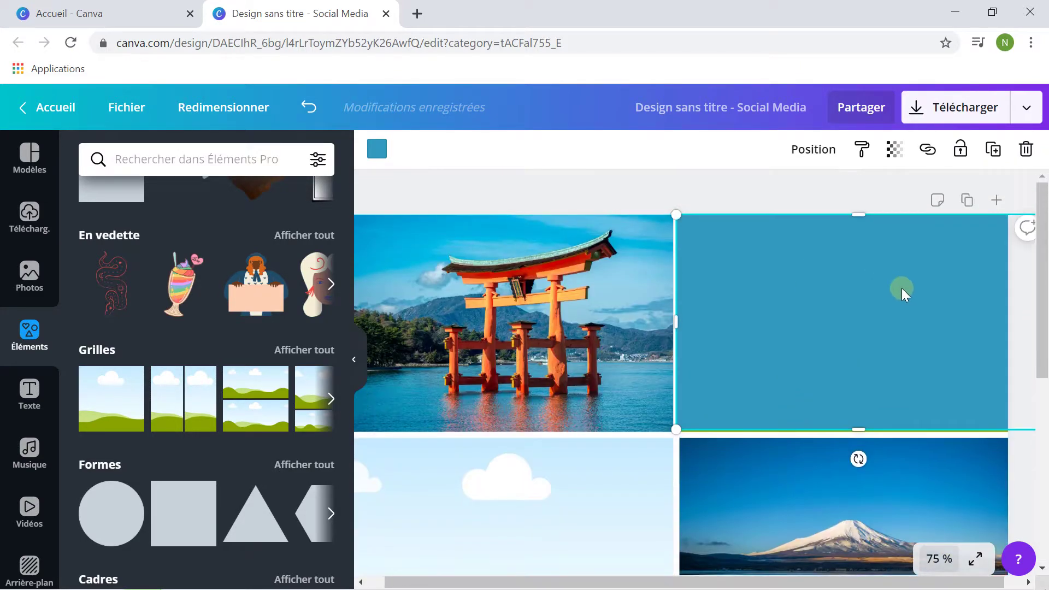
left_click_drag(756, 339, 705, 388)
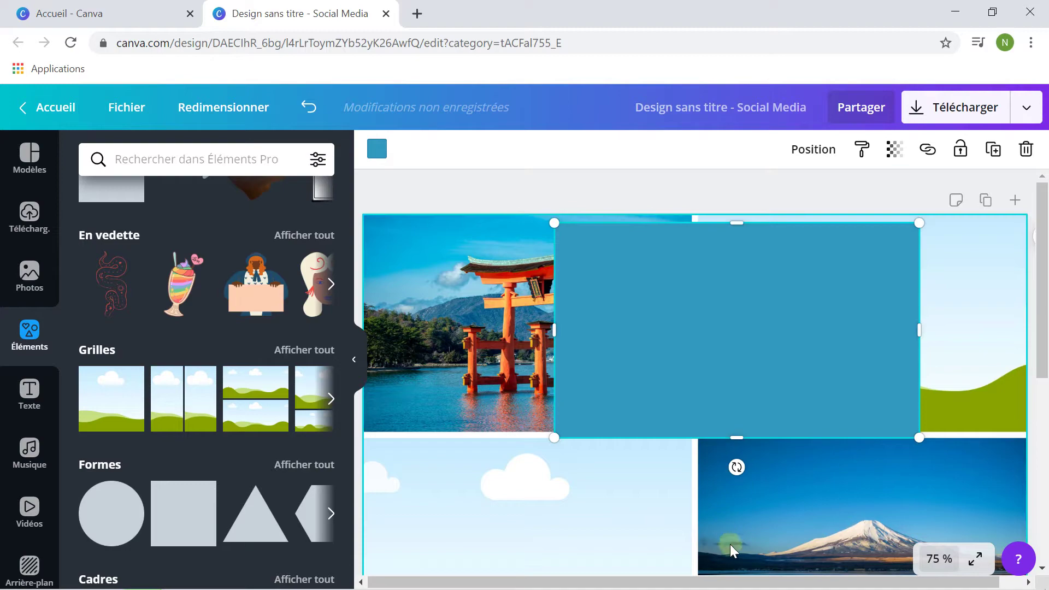
left_click_drag(739, 577, 829, 581)
left_click_drag(671, 314, 802, 309)
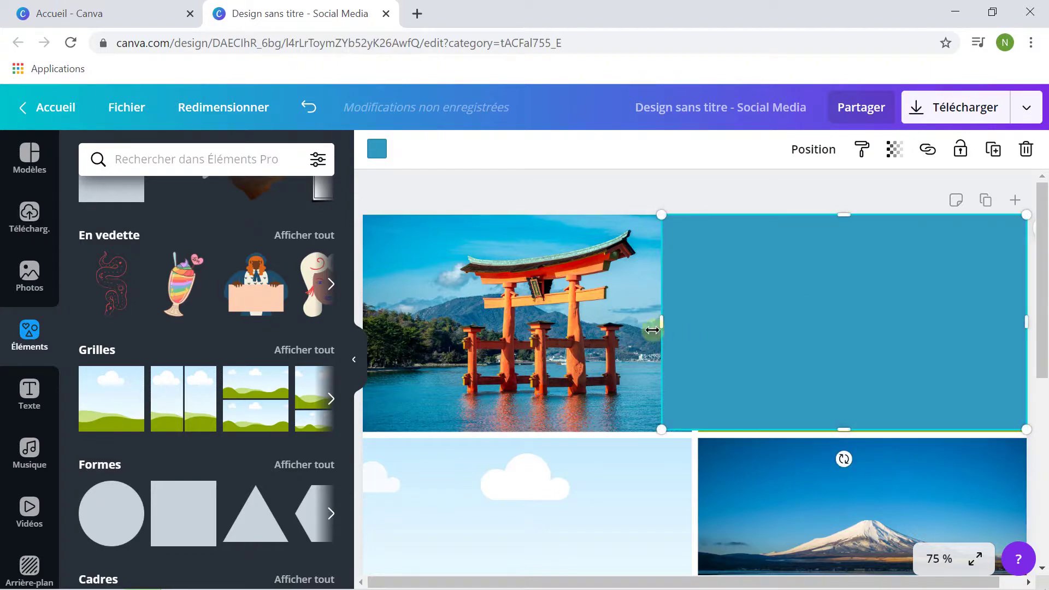
left_click_drag(664, 327, 694, 332)
left_click_drag(858, 430, 857, 431)
left_click_drag(698, 323, 702, 325)
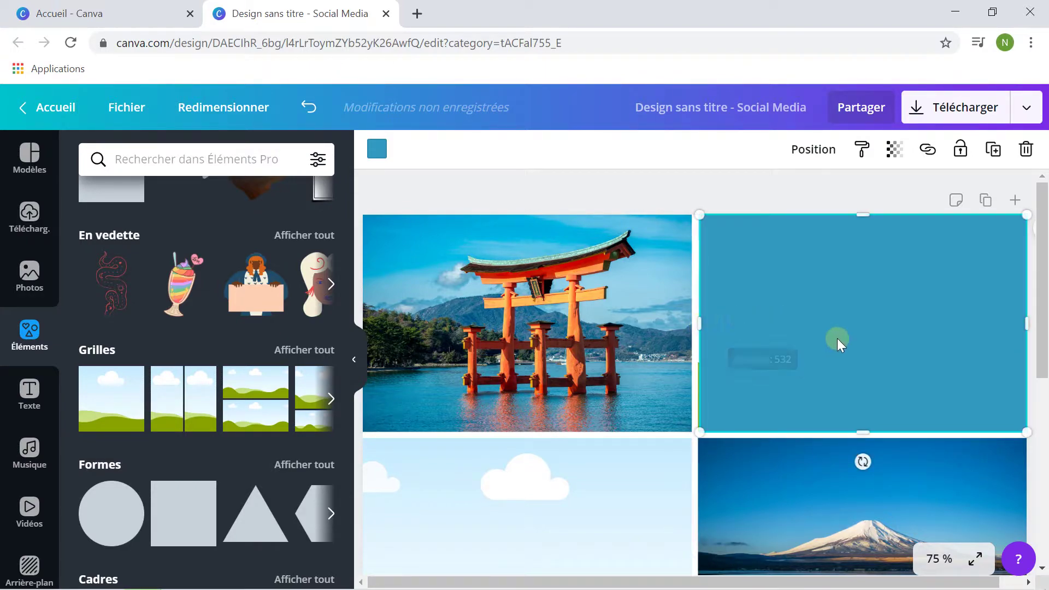
Fine-tune the blue block's left edge at 100 % zoom so it meets the upper-right cell's left edge.
left_click(936, 558)
left_click(869, 307)
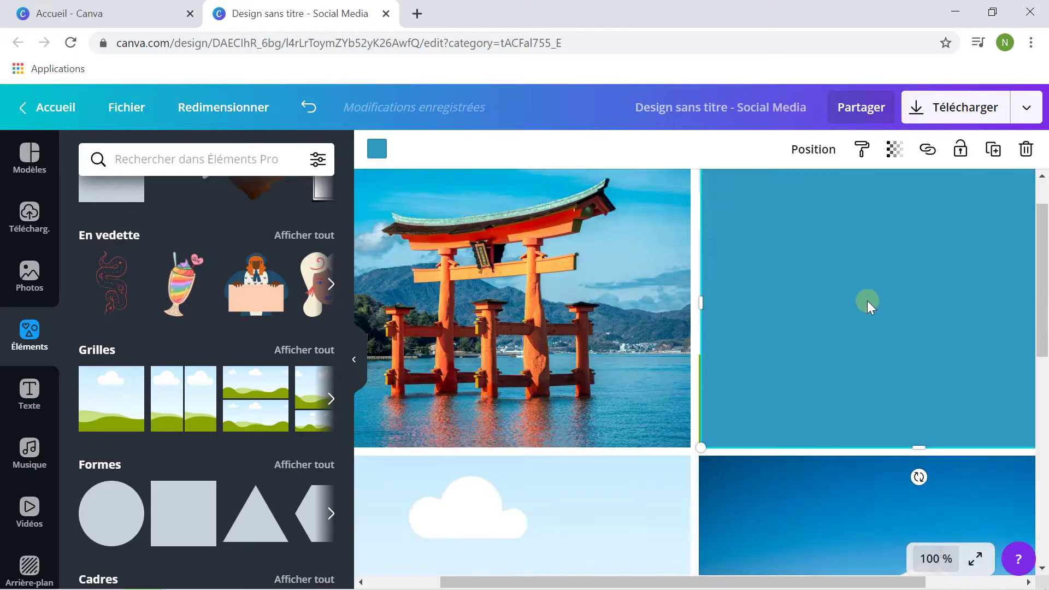
left_click_drag(701, 305, 702, 305)
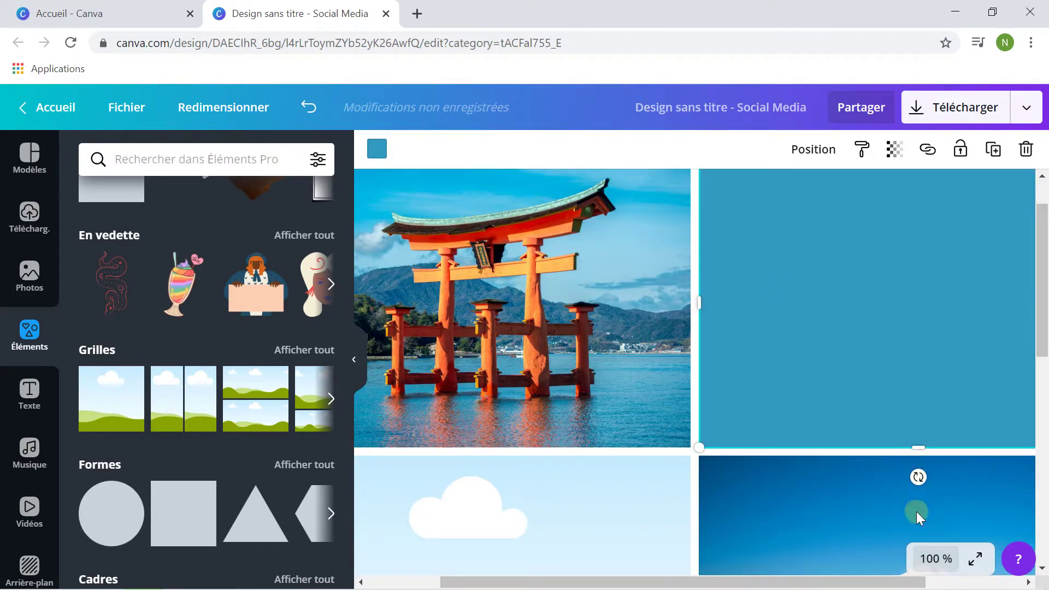
left_click(927, 559)
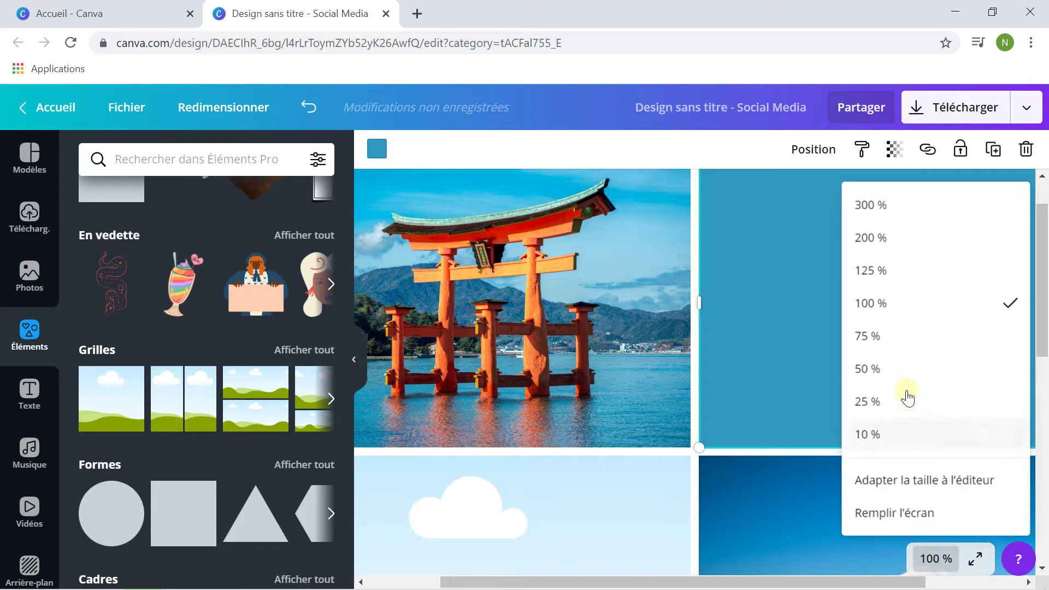
left_click(878, 483)
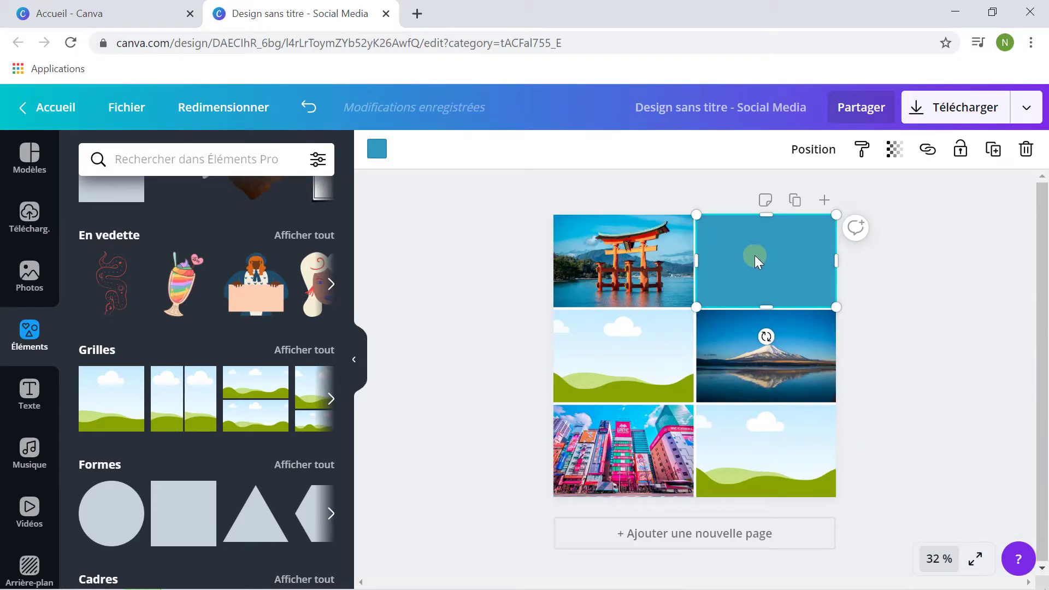
Recolour the upper-right block with a custom green, about #009906.
left_click(380, 153)
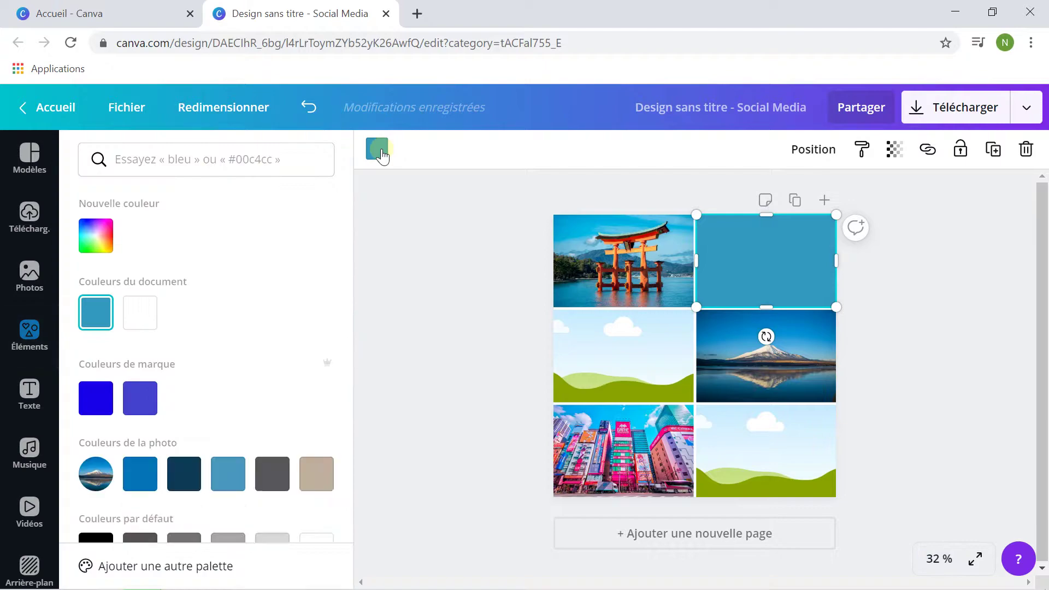
left_click(106, 249)
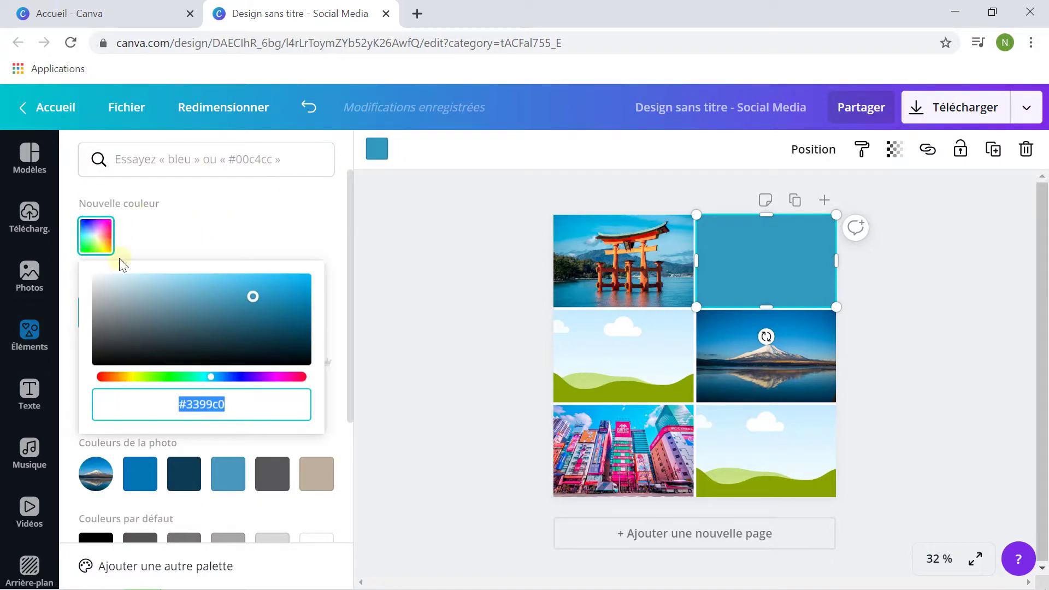
left_click_drag(250, 295, 296, 322)
left_click_drag(206, 377, 102, 383)
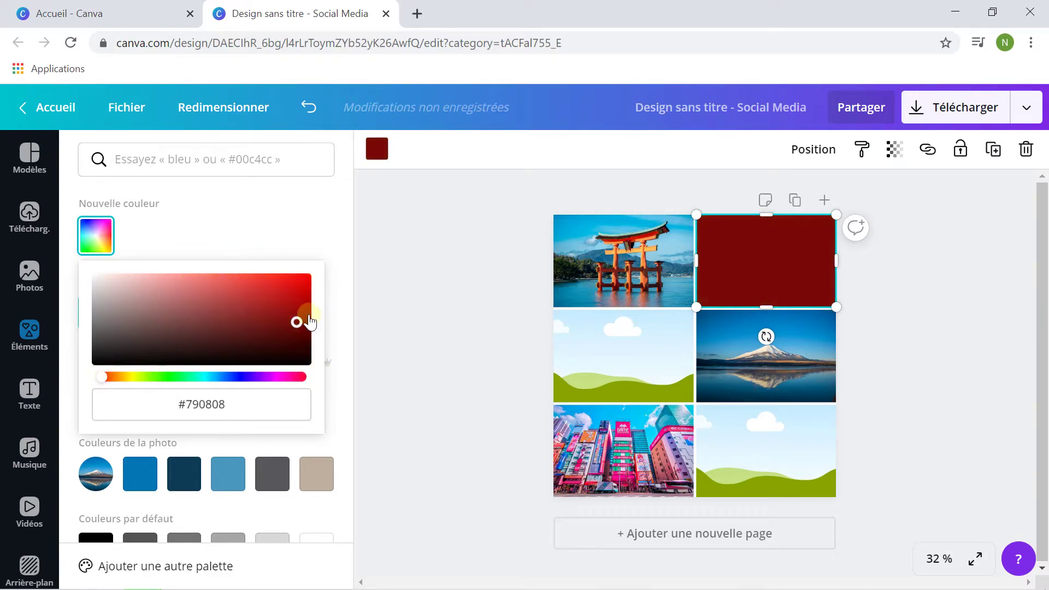
left_click_drag(310, 318, 322, 276)
left_click(169, 377)
left_click_drag(259, 331, 340, 285)
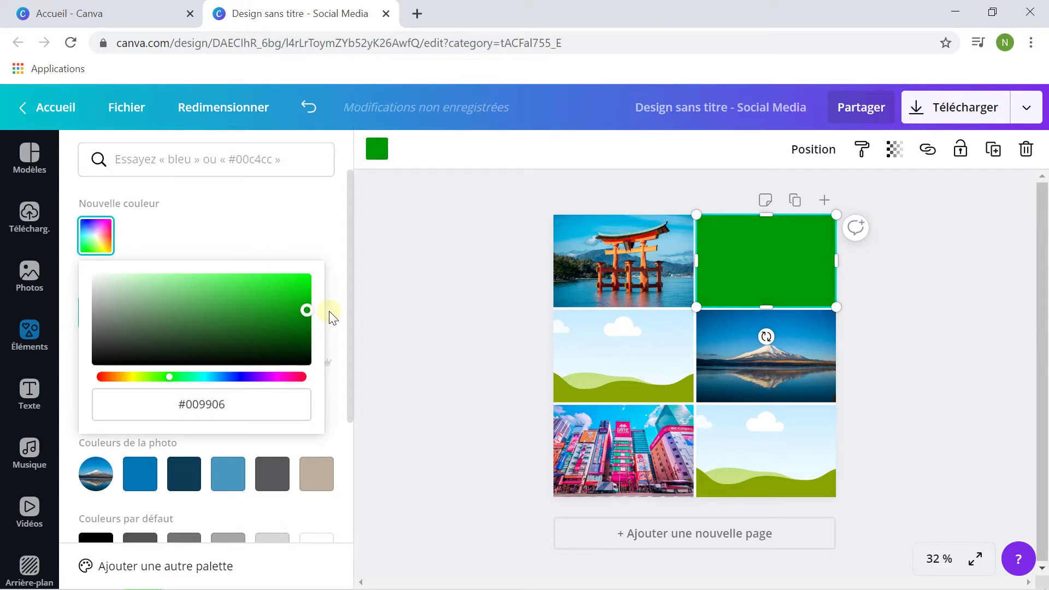
Duplicate the green block into the grid's middle-left and lower-right cells.
left_click(748, 245)
mouse_move(749, 246)
left_mouse_down()
mouse_move(745, 297)
mouse_move(672, 342)
mouse_move(606, 342)
mouse_move(715, 368)
mouse_move(759, 430)
mouse_move(752, 435)
left_mouse_up()
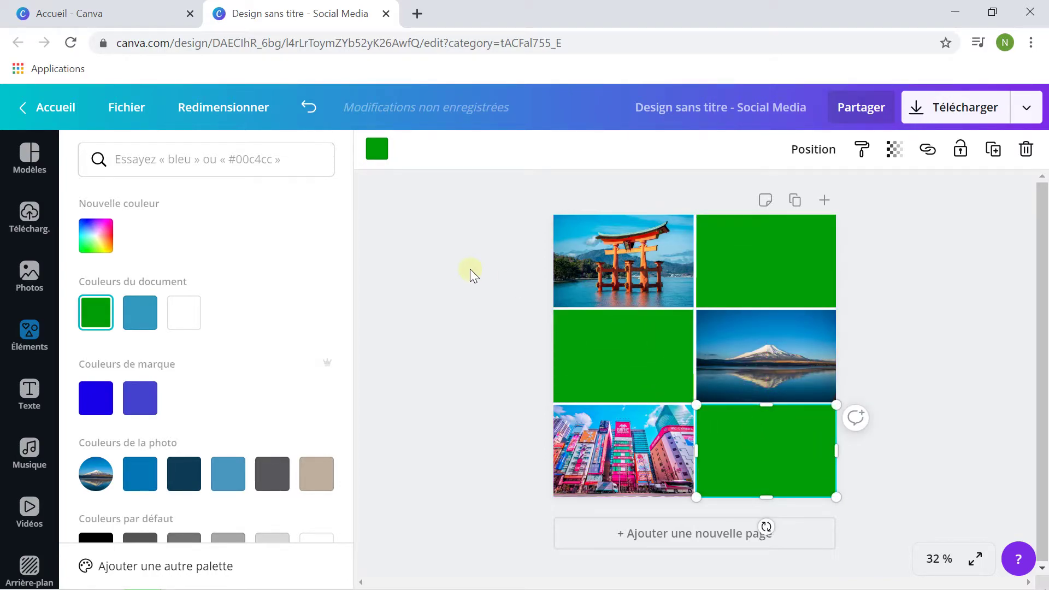
left_click(470, 269)
left_click(464, 250)
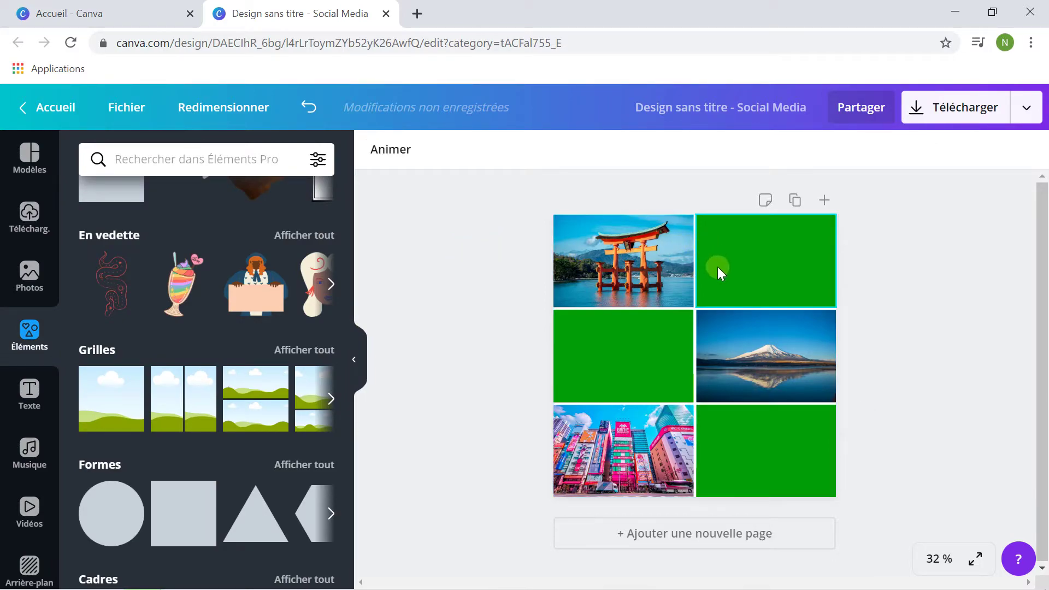
Look through the ready-made text combinations available for the design.
left_click(30, 394)
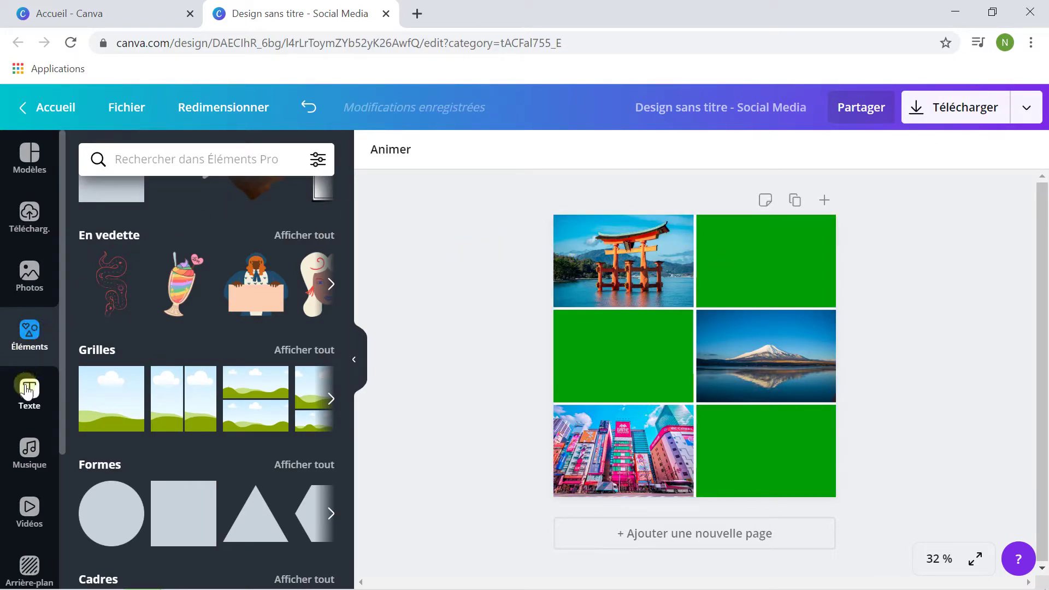
scroll(251, 359, "down", 2)
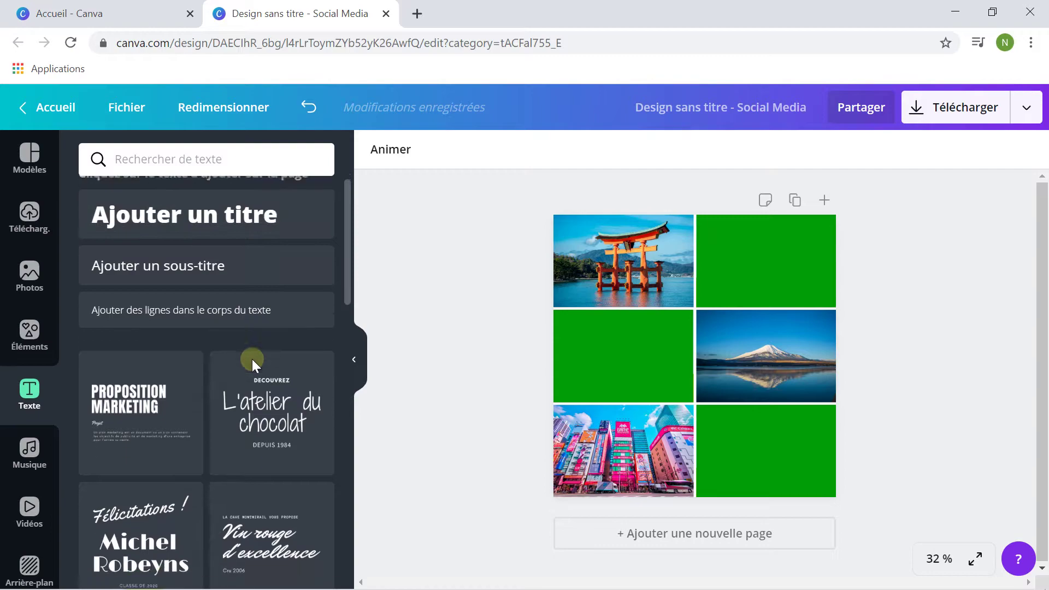
scroll(133, 316, "down", 2)
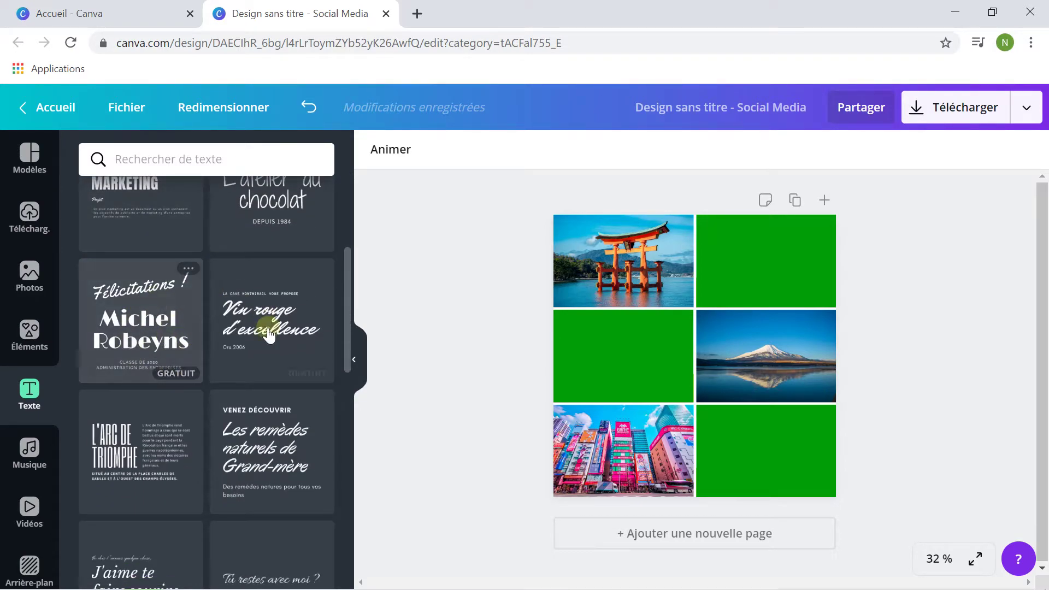
scroll(267, 322, "down", 5)
scroll(164, 393, "up", 6)
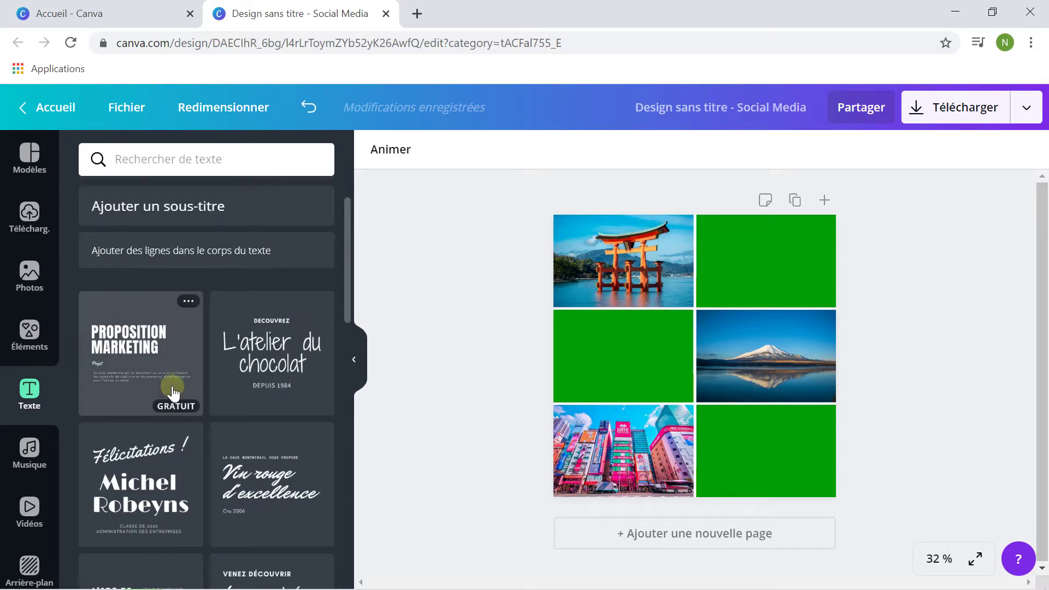
scroll(170, 391, "down", 6)
scroll(178, 389, "down", 3)
scroll(178, 388, "down", 5)
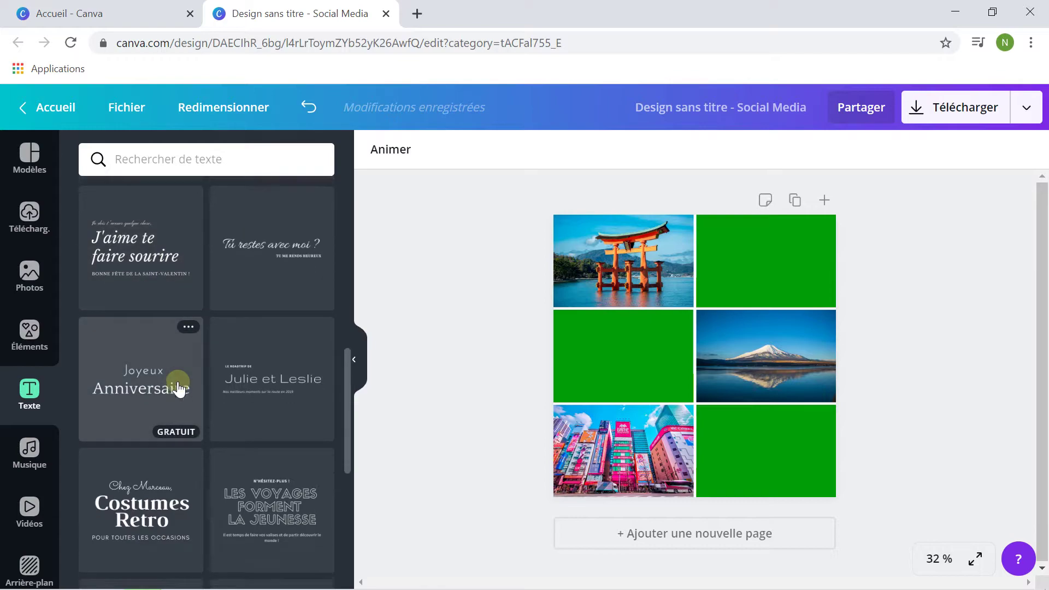
scroll(236, 360, "down", 1)
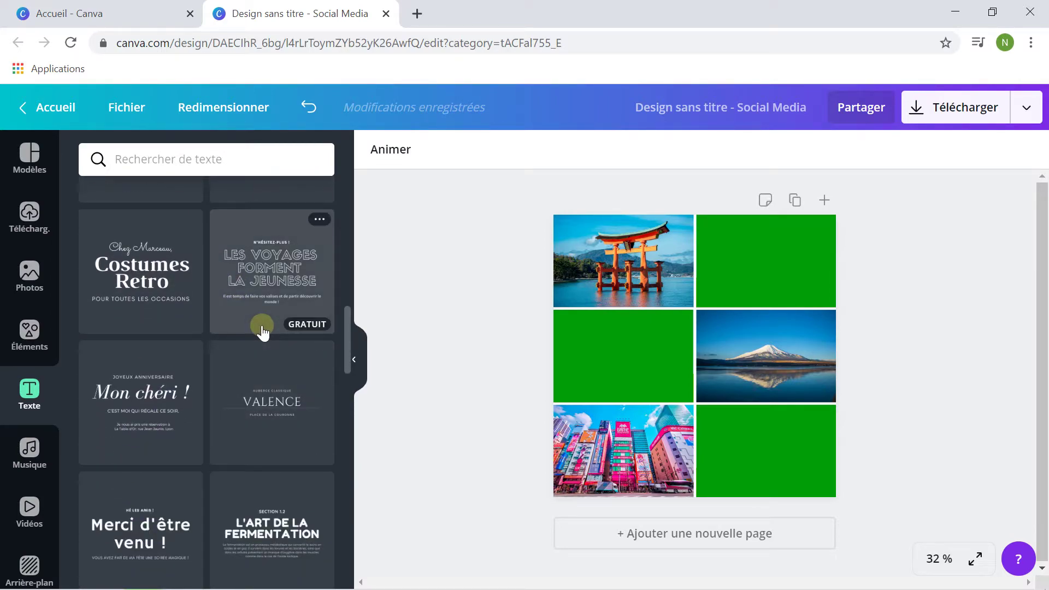
scroll(263, 330, "down", 4)
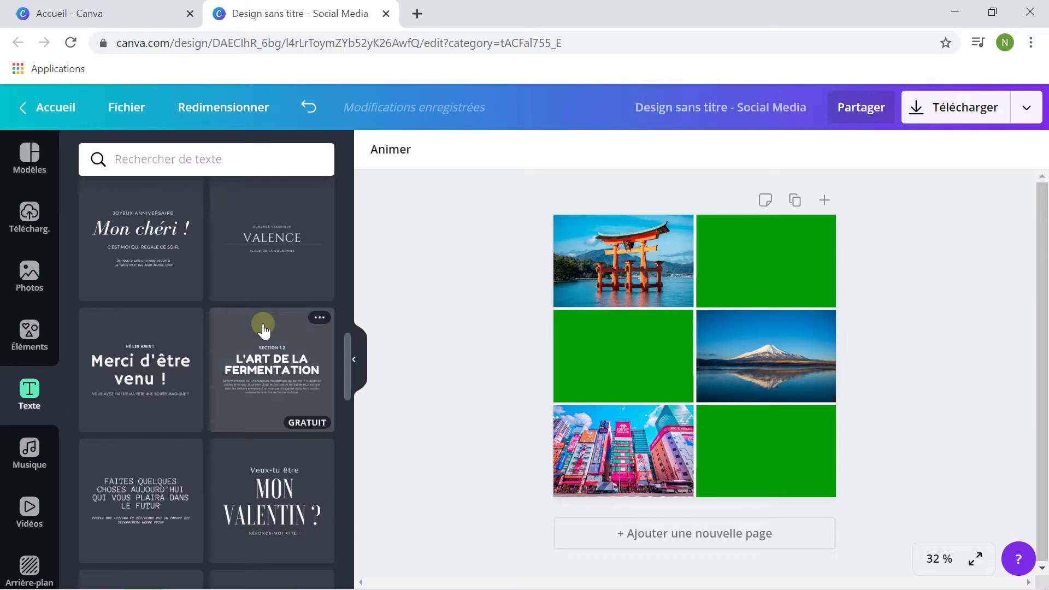
scroll(263, 330, "up", 15)
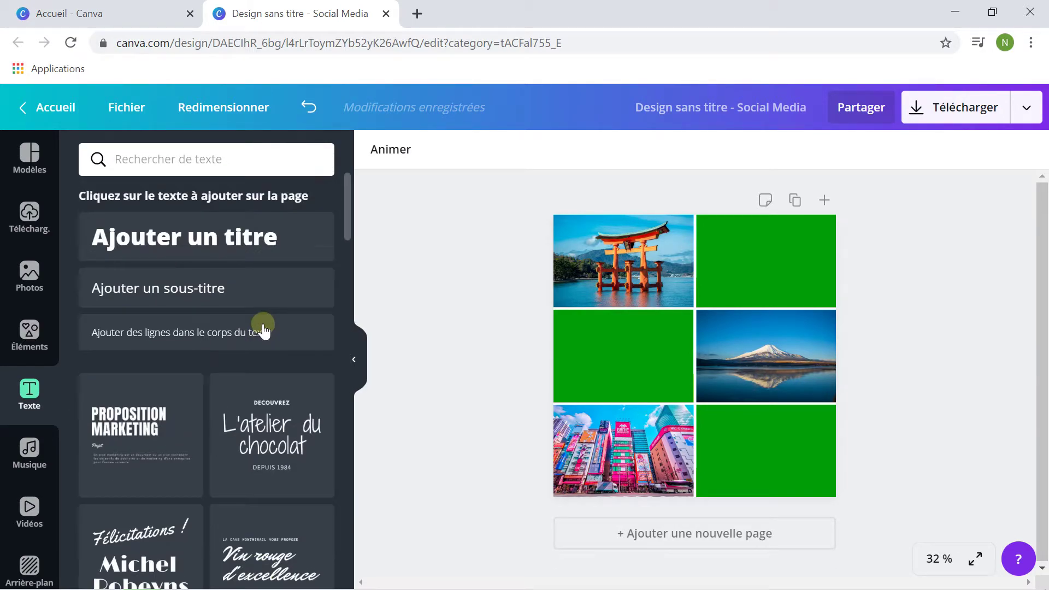
Add a title reading "Japan" and place it in the upper-right green block.
left_click(245, 237)
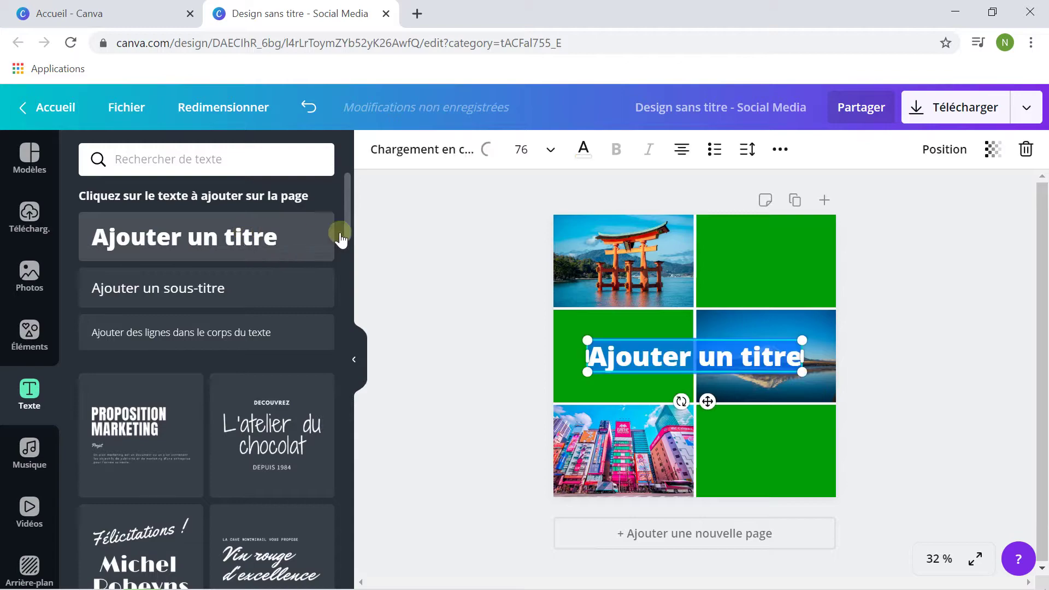
double_click(748, 358)
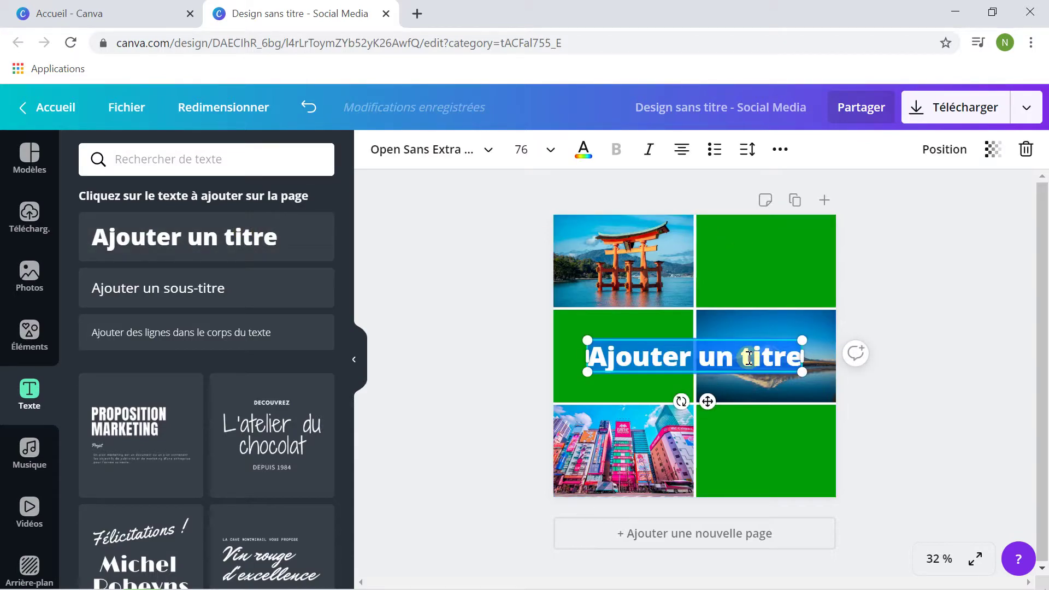
type("Ja")
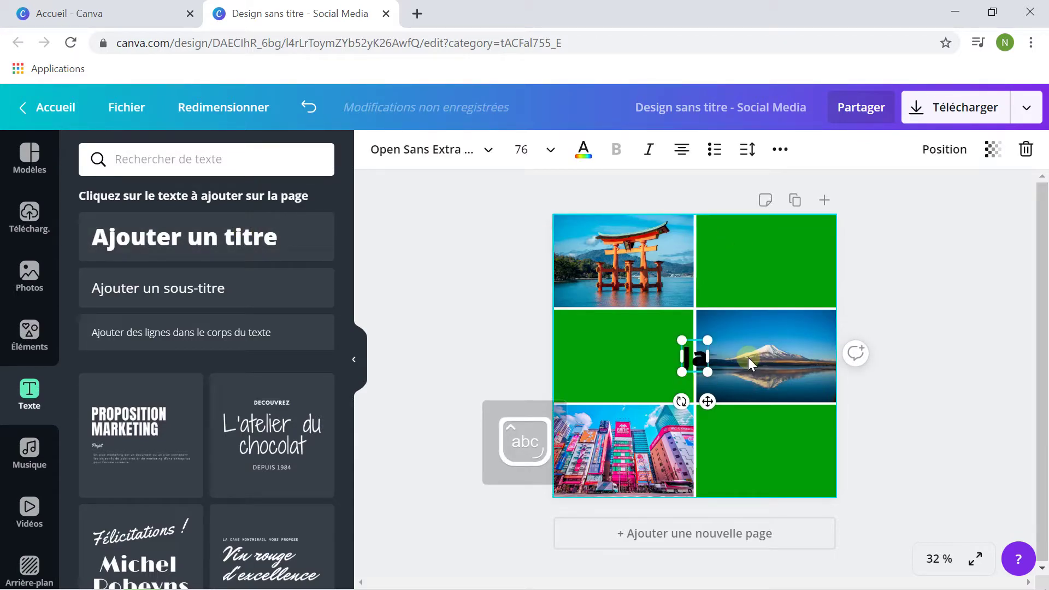
type("pan")
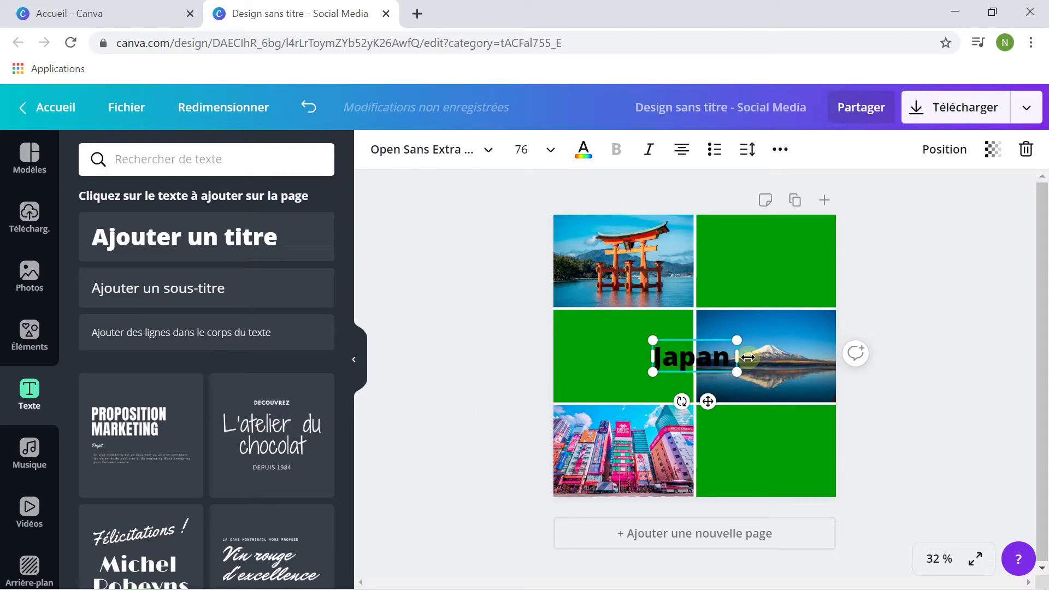
left_click_drag(708, 401, 779, 290)
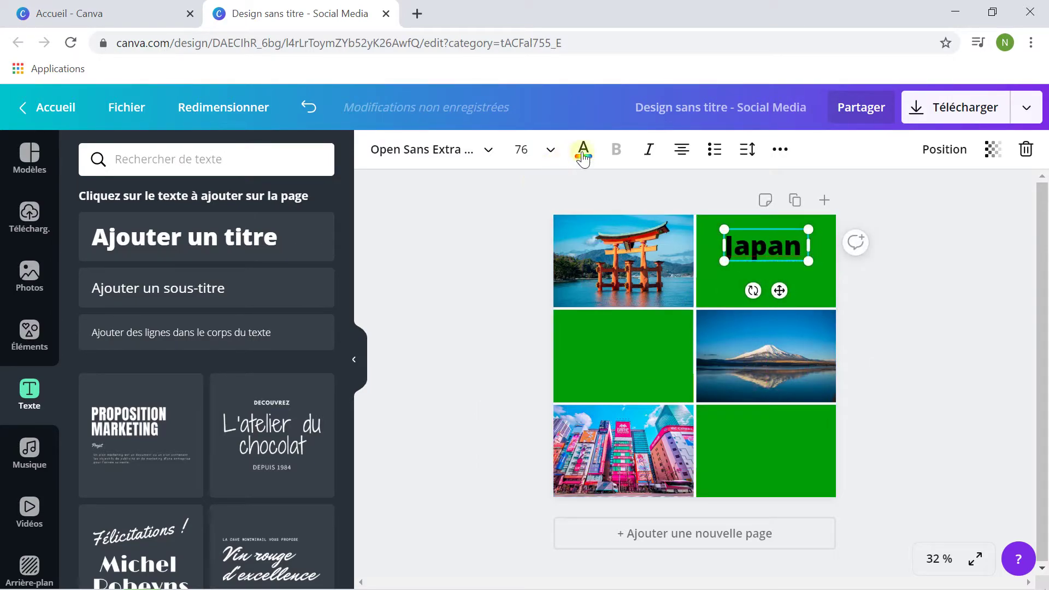
Set the "Japan" title's colour to white and its font to Atma Bold.
left_click(584, 149)
left_click(190, 319)
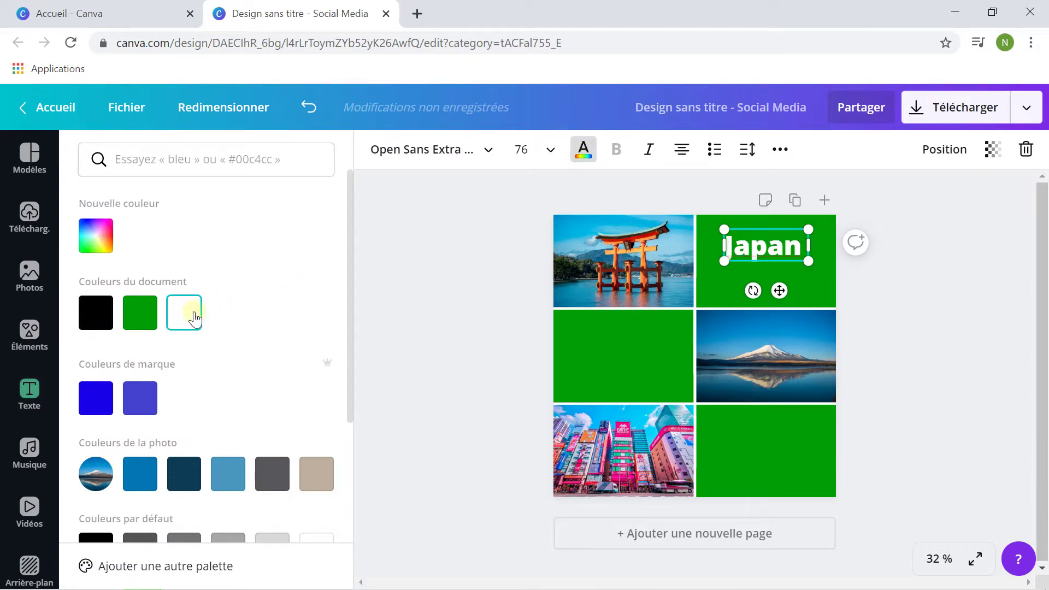
left_click(486, 154)
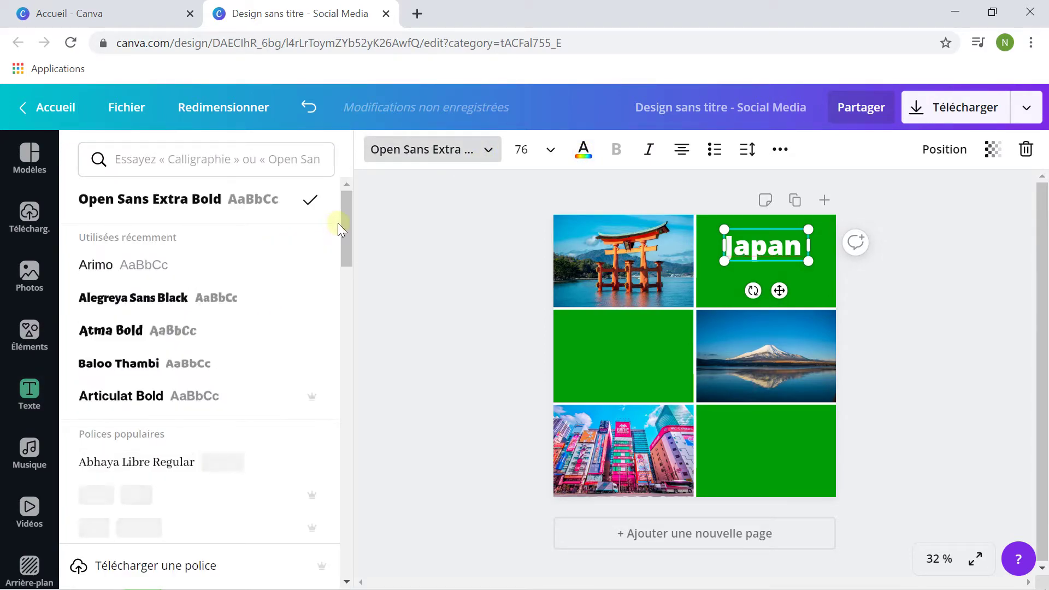
scroll(339, 224, "down", 1)
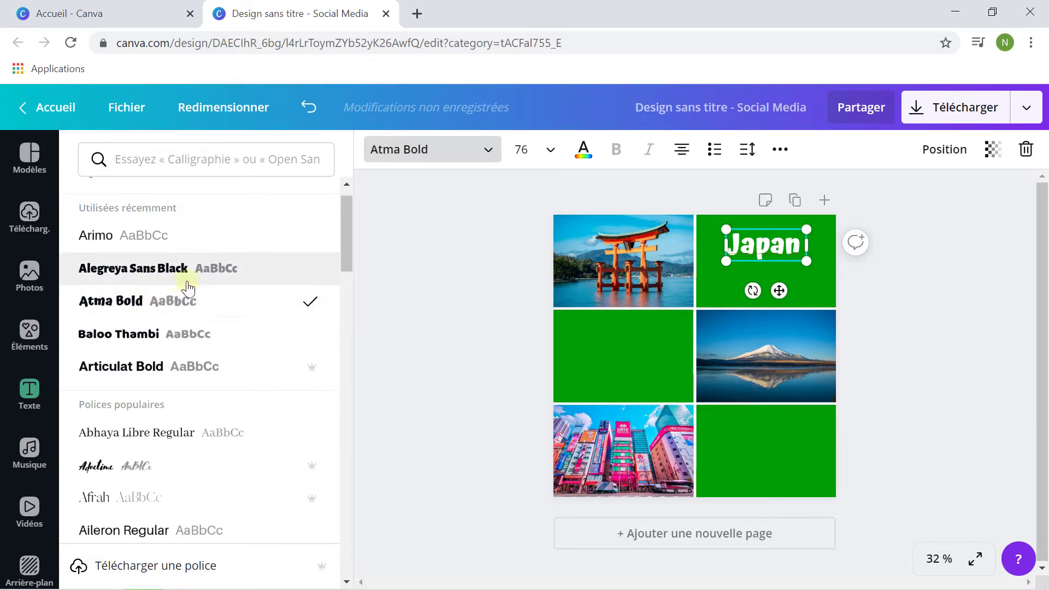
Shrink the "Japan" title to a font size of about 47.8 in the upper-right green block.
left_click(941, 563)
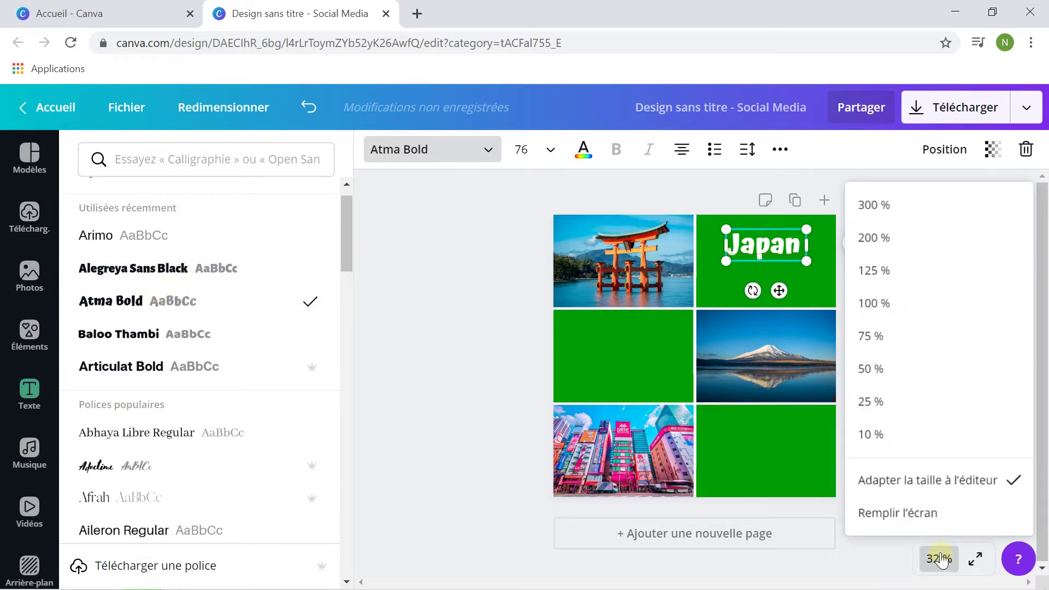
left_click(889, 368)
scroll(830, 264, "up", 2)
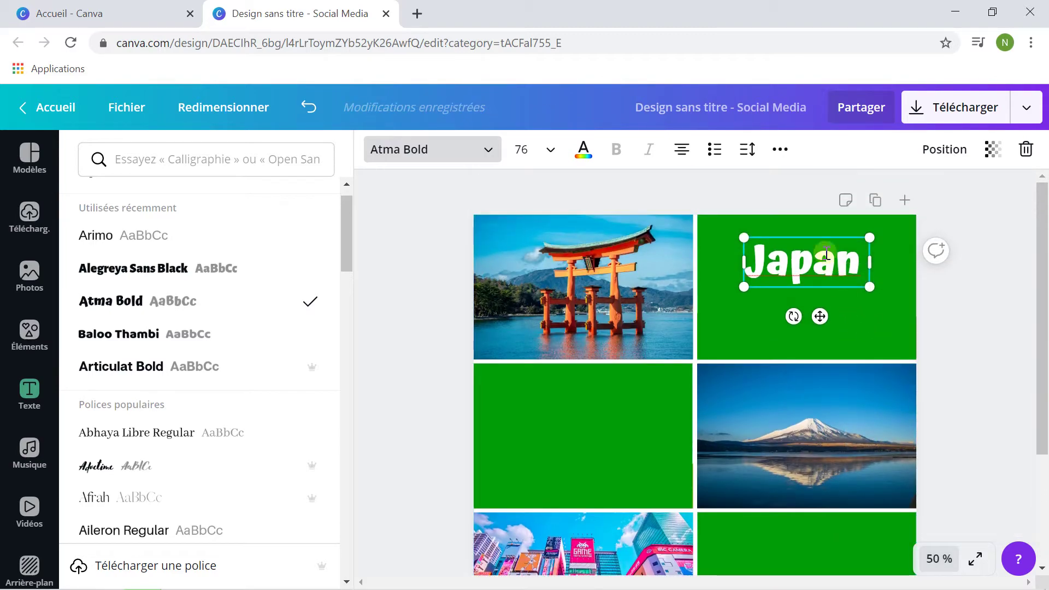
left_click_drag(863, 282, 820, 295)
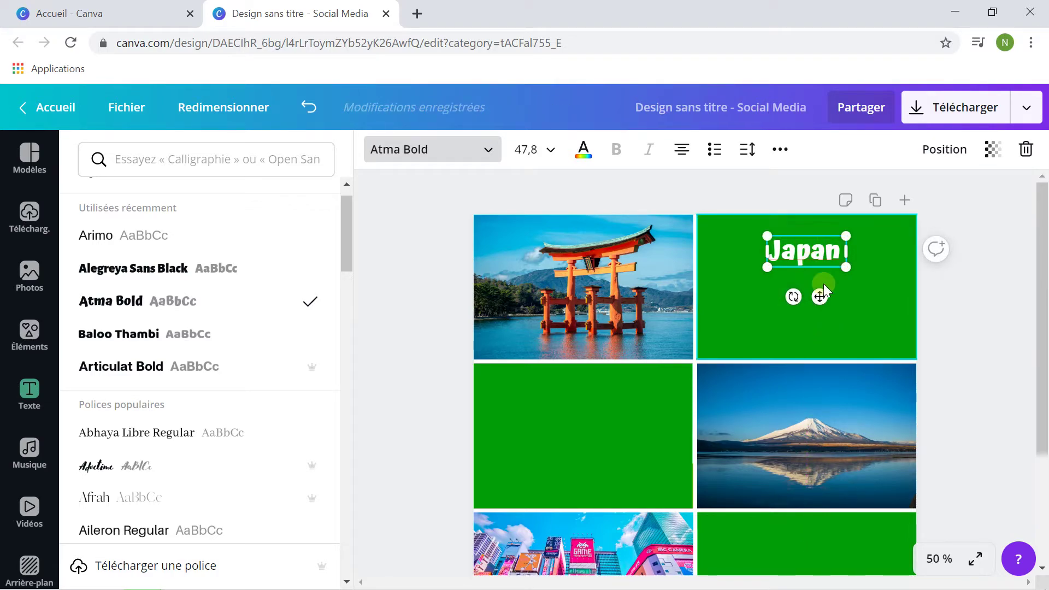
Duplicate the "Japan" title just below itself and change the copy's text to "Découvrez les temples".
left_click_drag(820, 297, 819, 344)
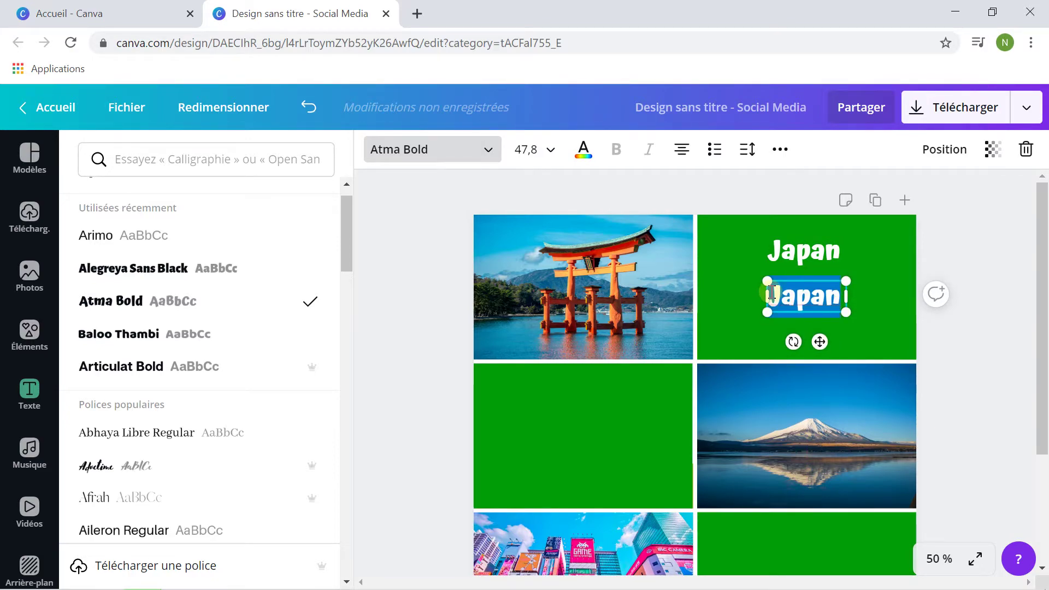
type("Déci")
type("ouvrez")
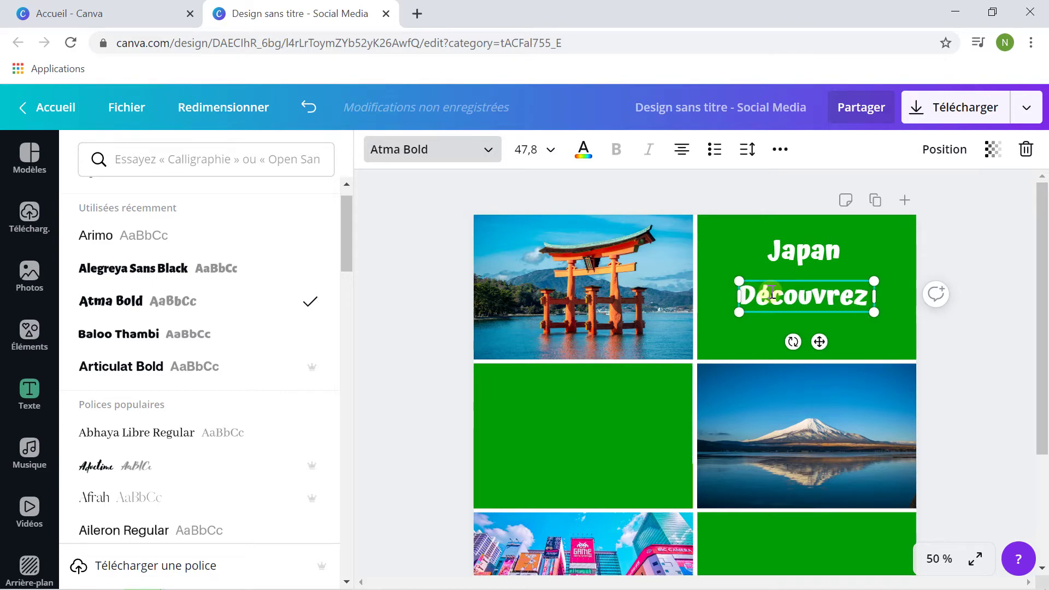
type(" les templs")
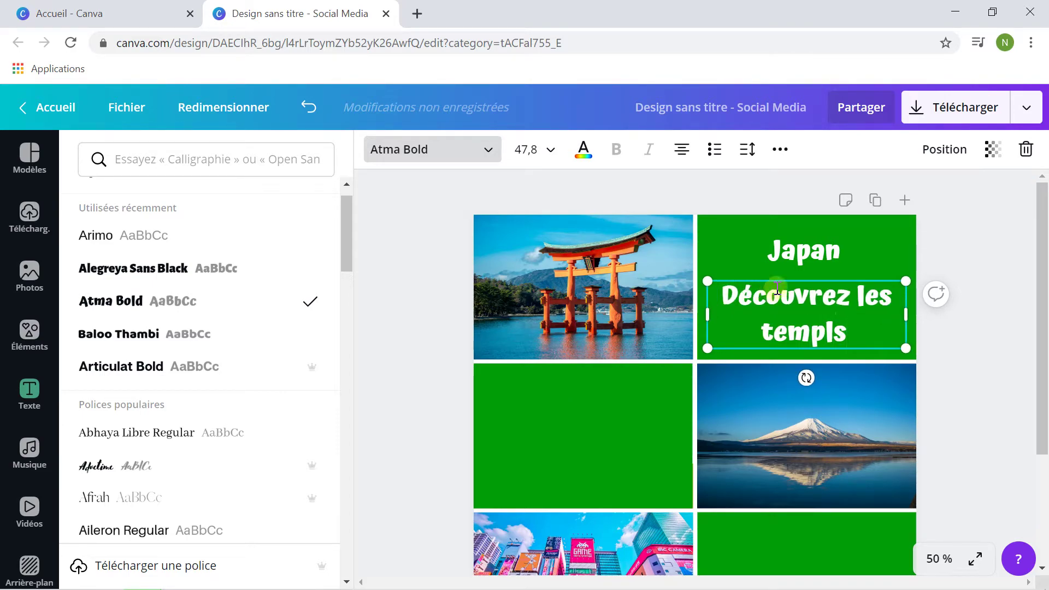
left_click(839, 328)
type("e")
Set the "Découvrez les temples" text to size 32 and centre it on one line beneath the title.
left_click_drag(858, 332, 710, 289)
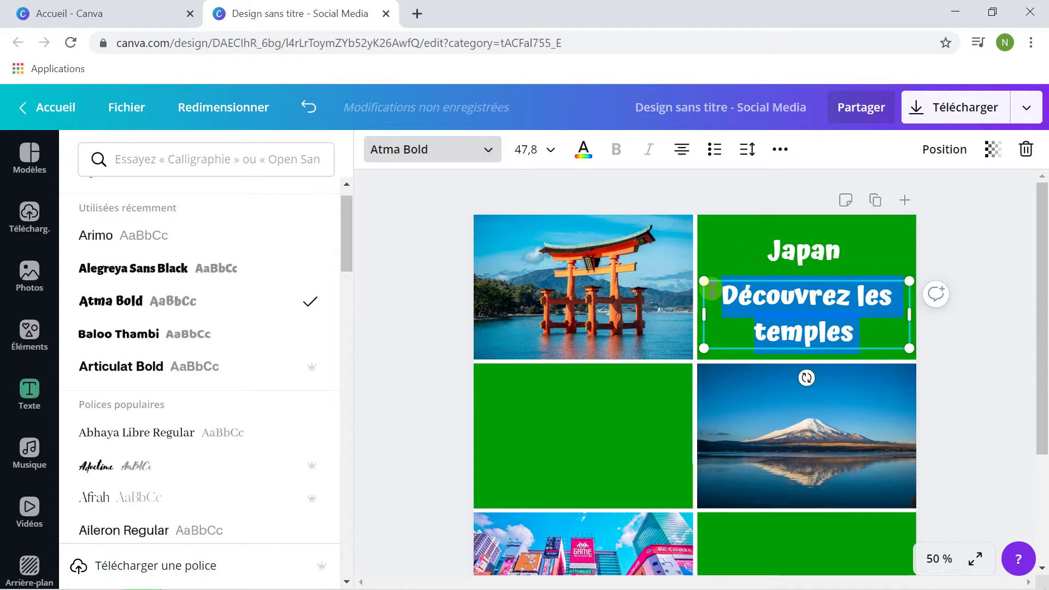
left_click(545, 153)
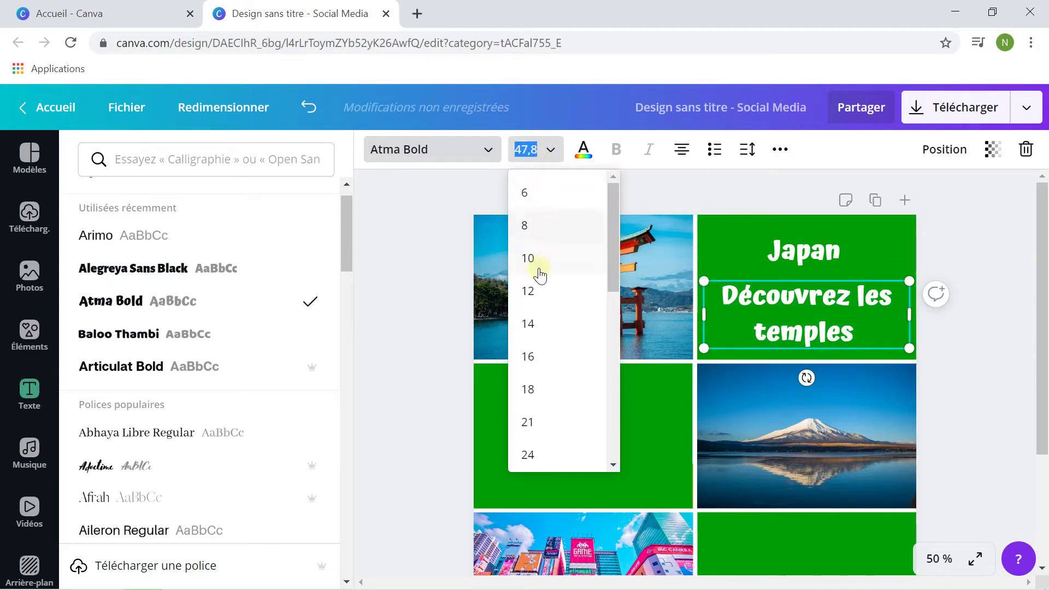
scroll(534, 363, "down", 3)
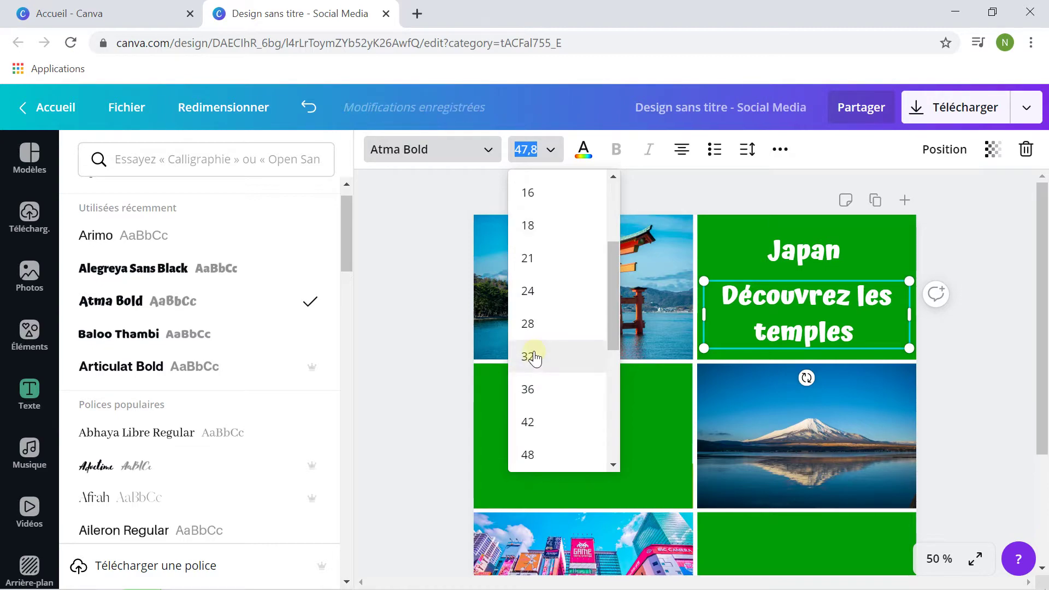
left_click(528, 356)
left_click_drag(889, 302, 917, 303)
left_click_drag(835, 331, 828, 344)
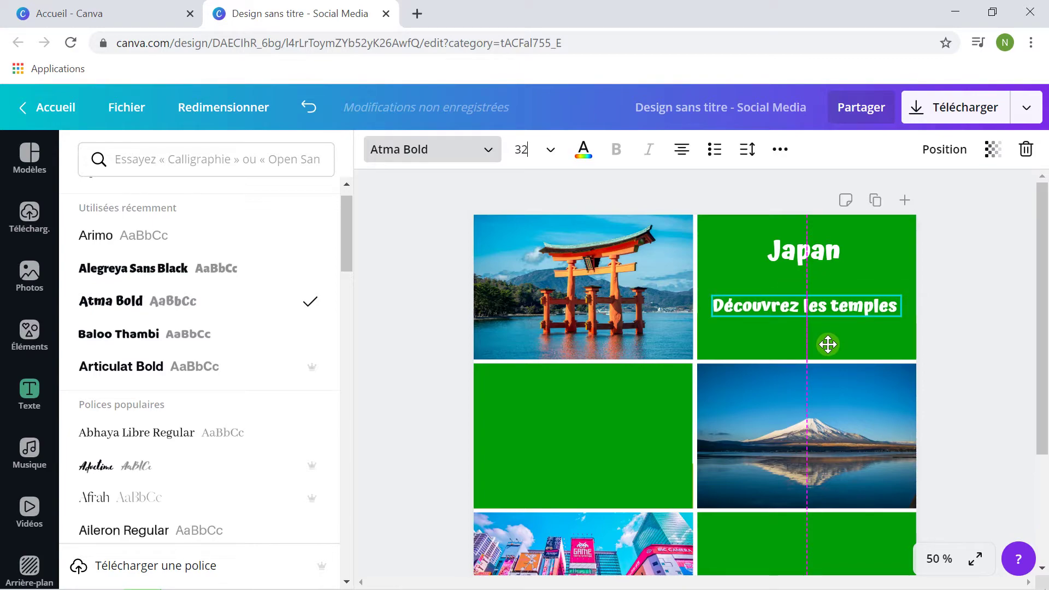
Move the "Japan" title and its subtitle slightly lower so the pair sits balanced in the green block.
left_click_drag(811, 250, 811, 258)
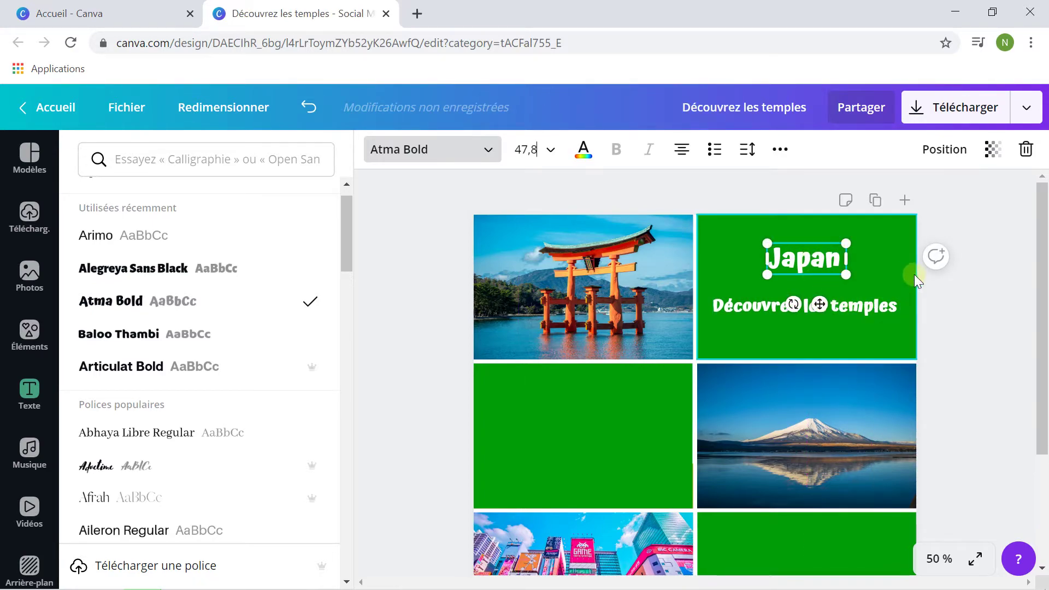
left_click_drag(861, 300, 869, 303)
left_click_drag(827, 263, 826, 258)
left_click(979, 269)
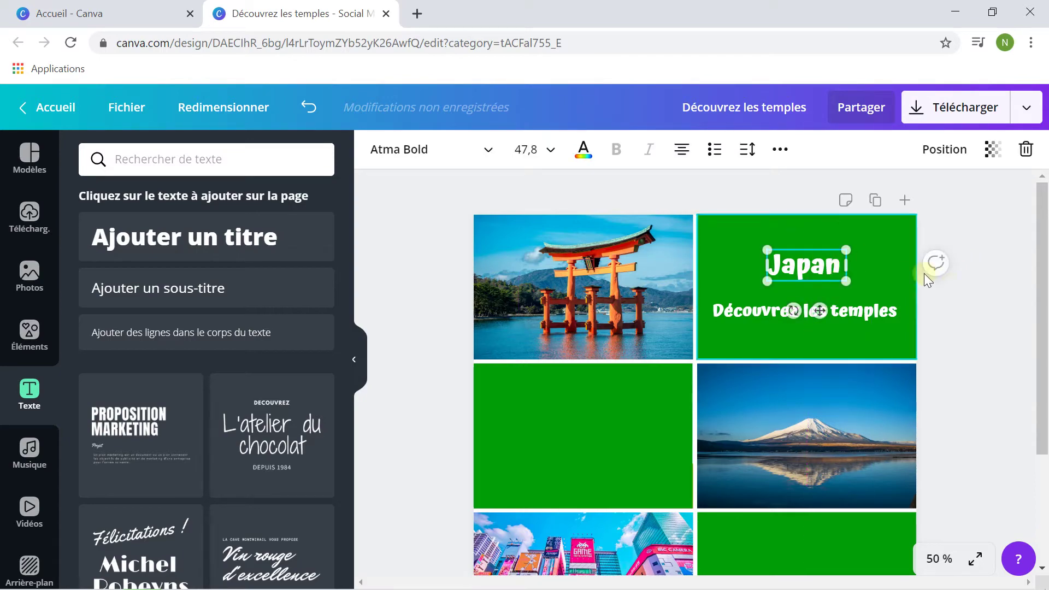
left_click(955, 290)
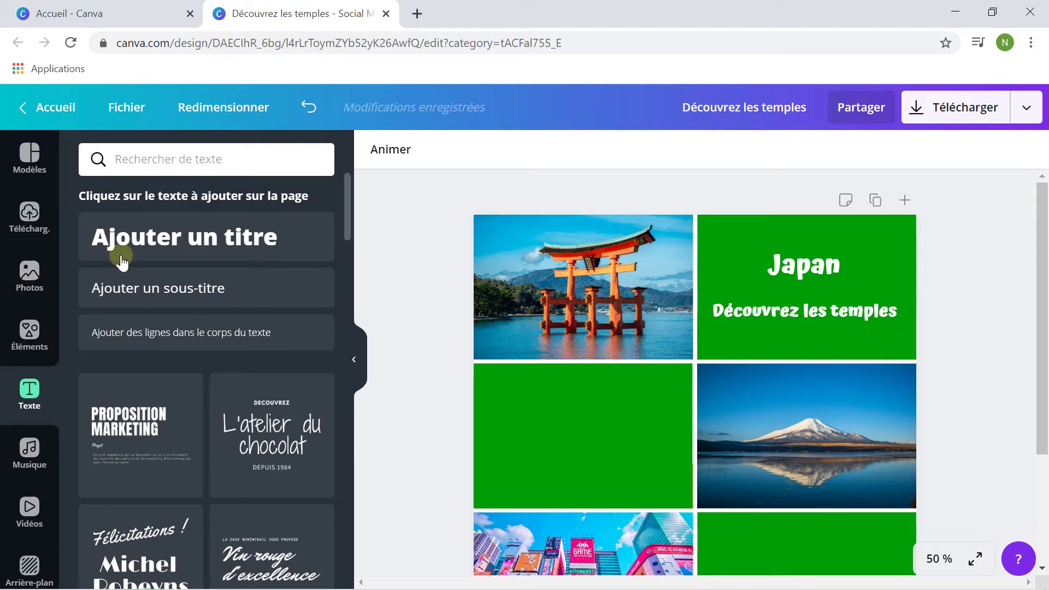
Search the elements for "star" and place a small solid white star to the left of the "Japan" title.
left_click(25, 330)
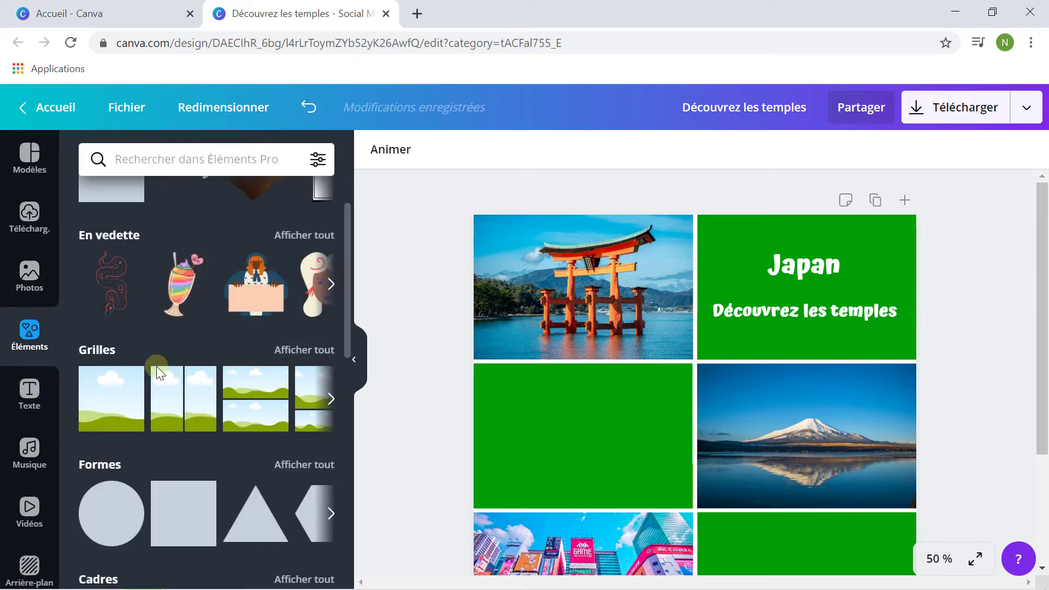
scroll(164, 366, "down", 3)
left_click(331, 349)
left_click(330, 349)
left_click(331, 349)
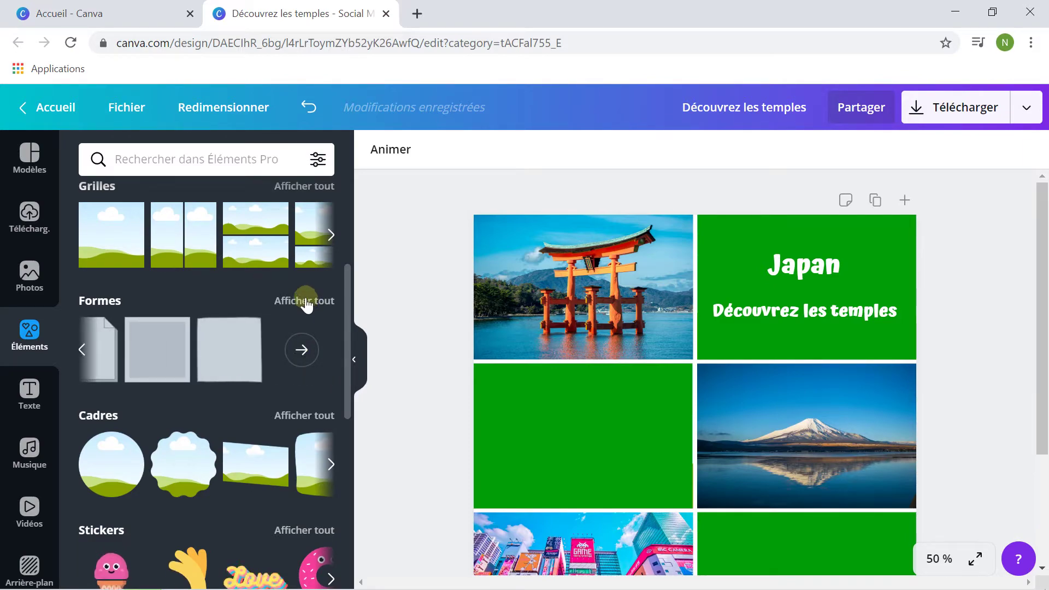
left_click(183, 160)
type("star")
key("Return")
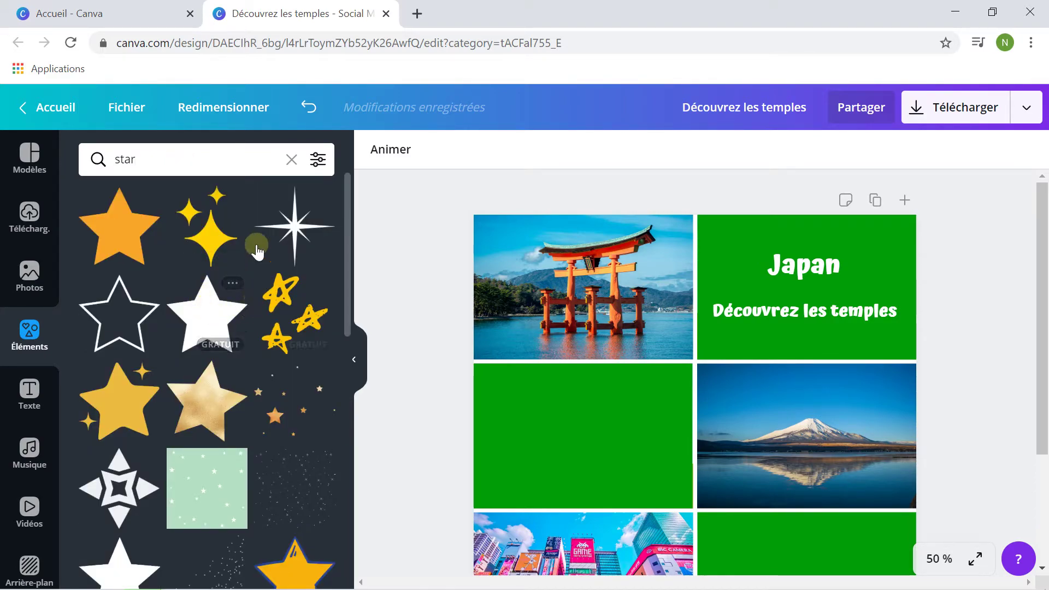
left_click(188, 316)
left_click_drag(785, 351, 738, 267)
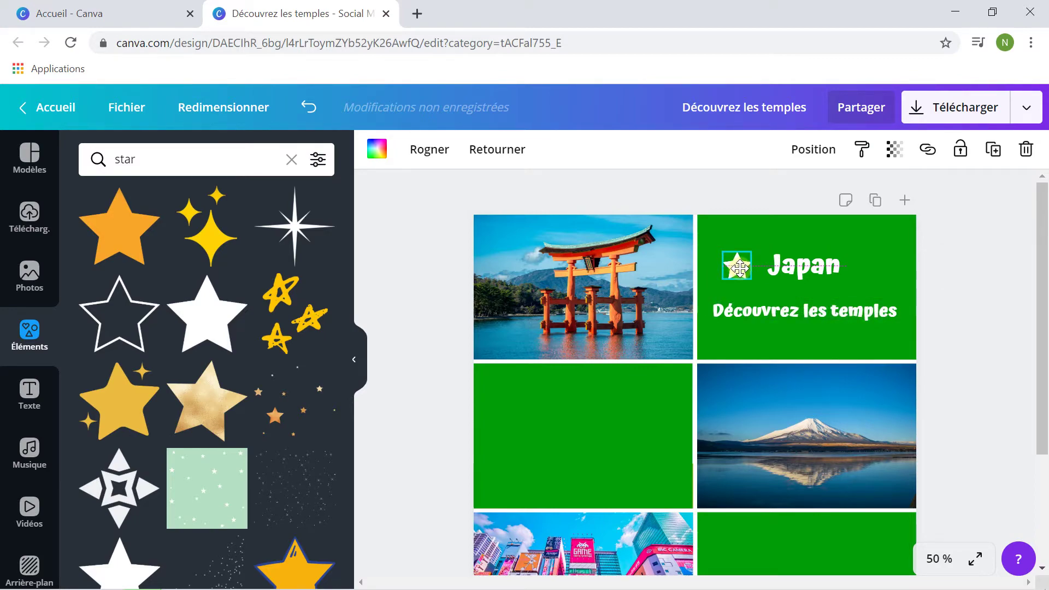
Duplicate the white star to the right of the "Japan" title, level with the first one.
left_click(885, 283)
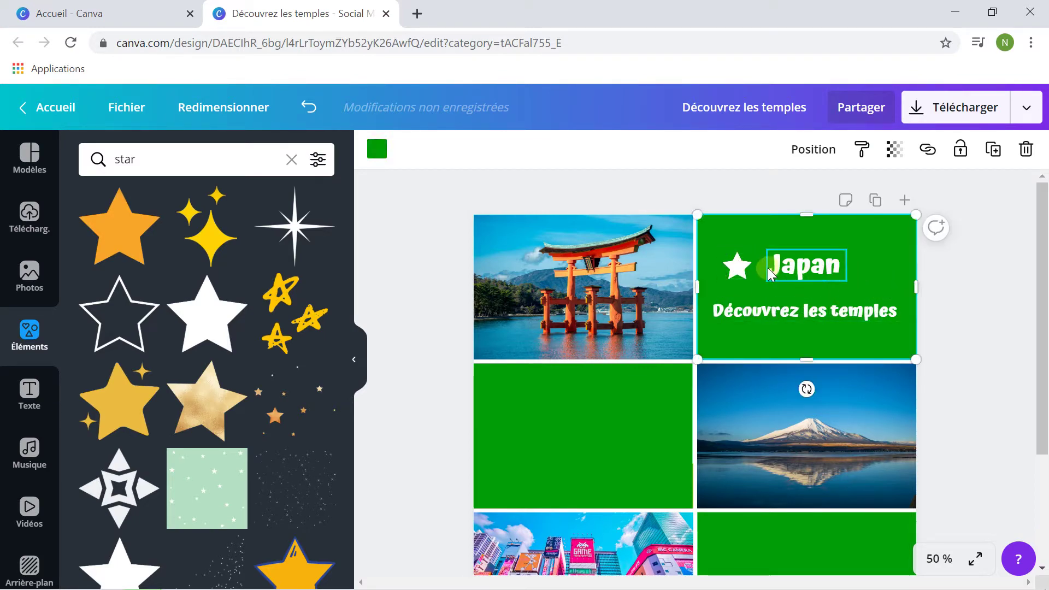
left_click(740, 268)
left_click_drag(740, 268, 874, 268)
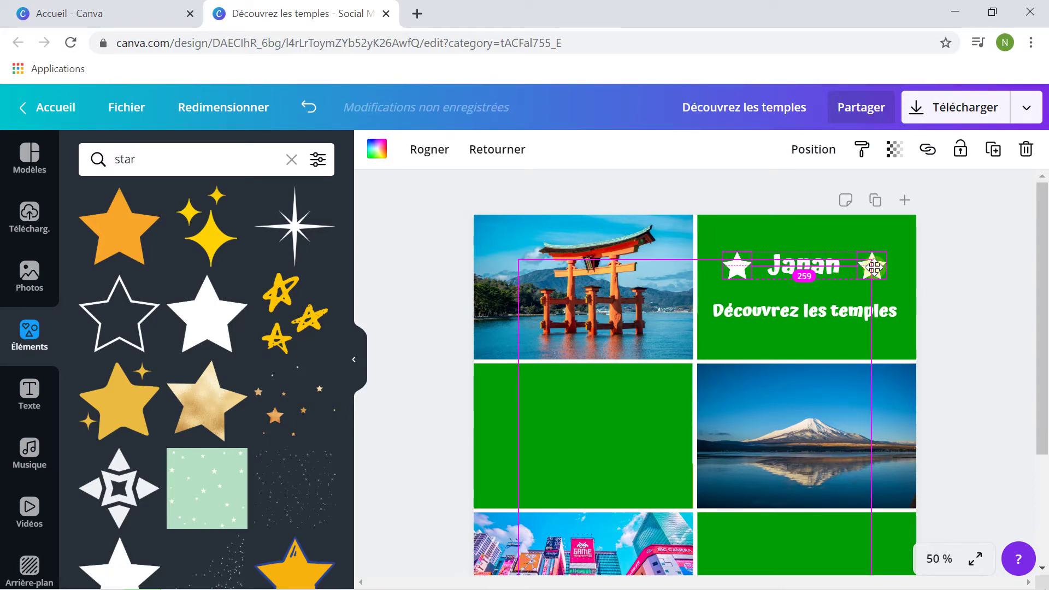
left_click(937, 302)
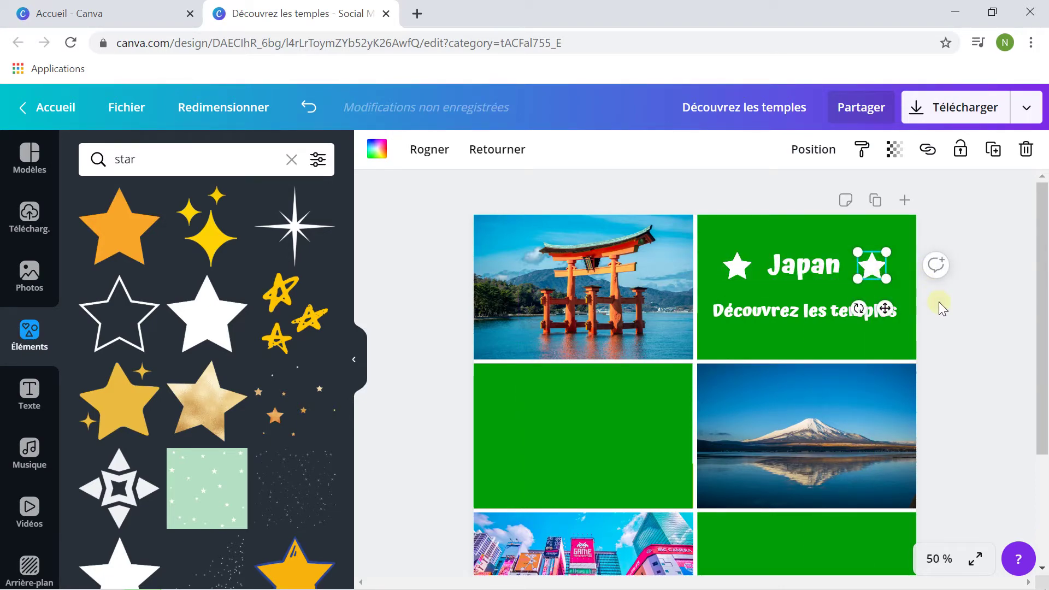
Space the two stars and the "Japan" title evenly in the horizontal direction.
left_click(742, 262)
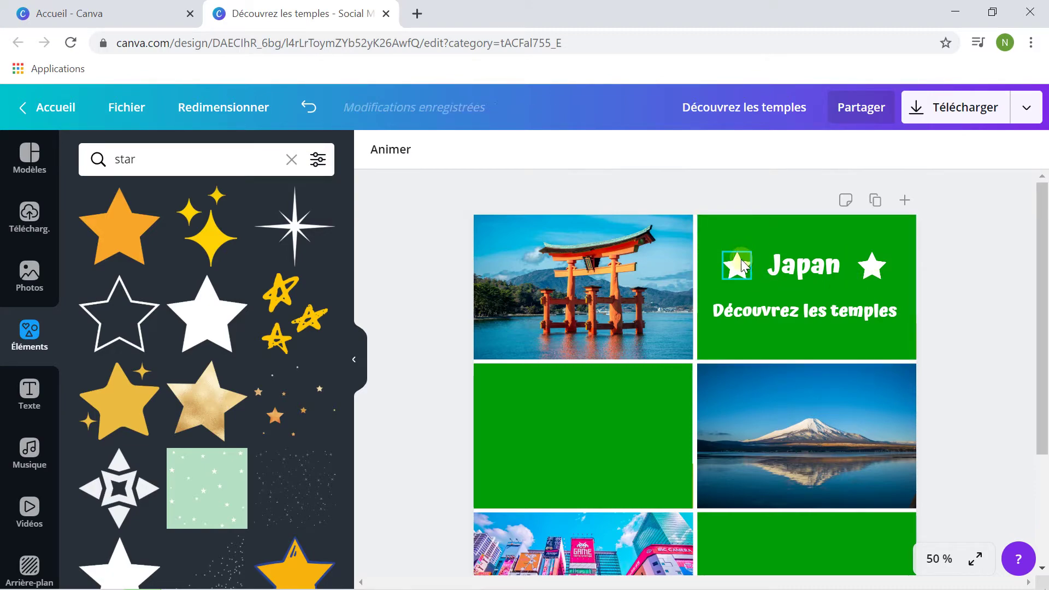
left_click(741, 263)
left_click(822, 265, "shift")
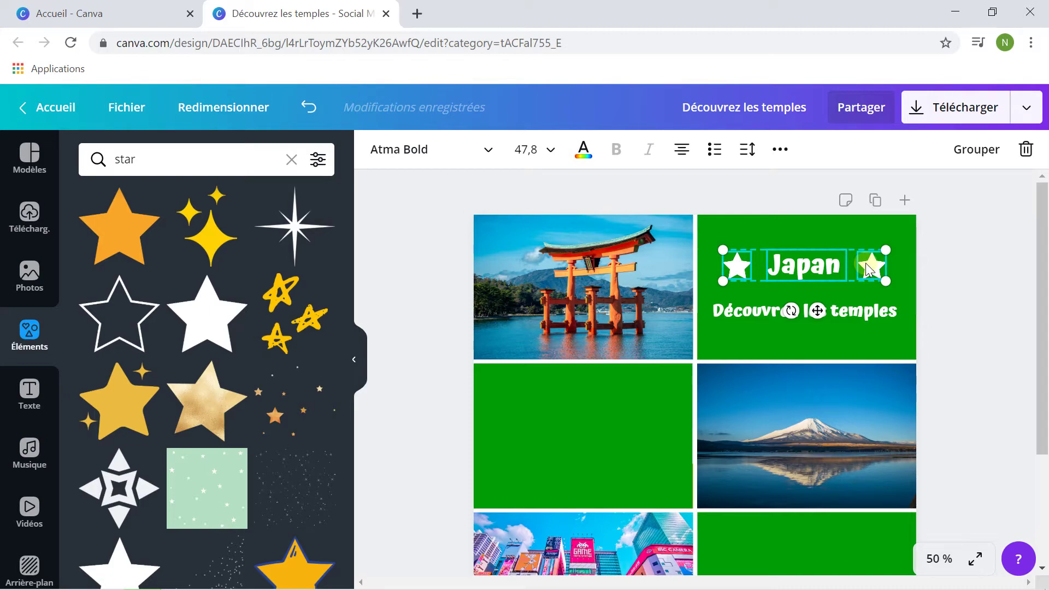
left_click(782, 151)
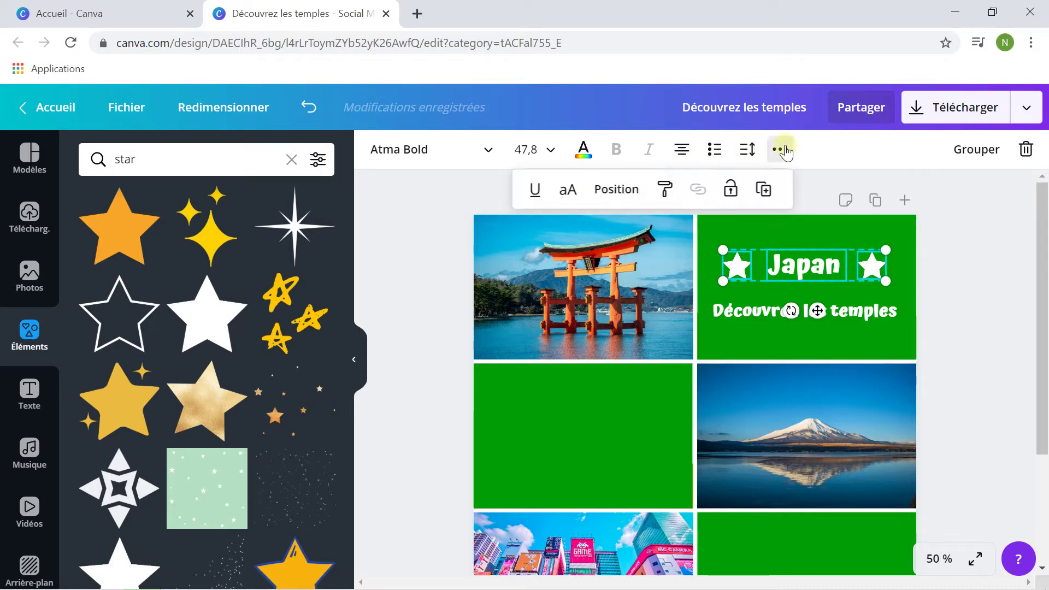
left_click(631, 195)
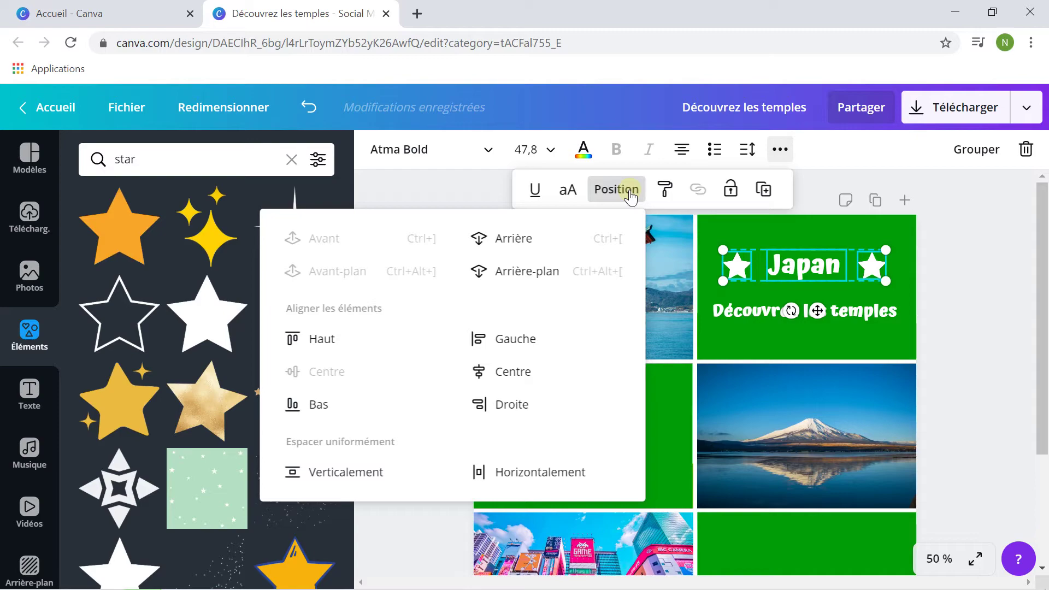
left_click(509, 473)
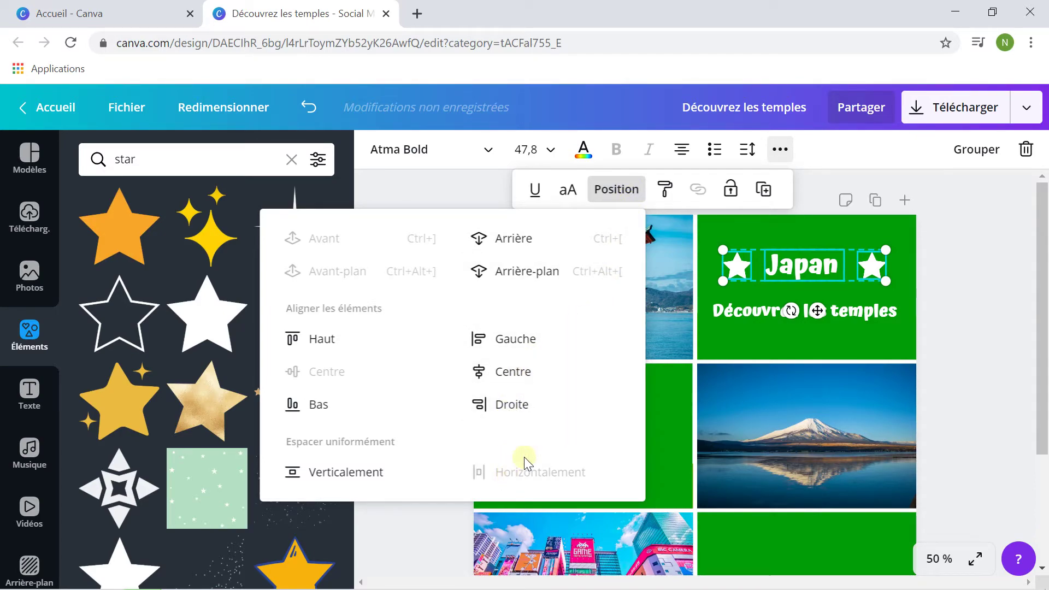
left_click(942, 298)
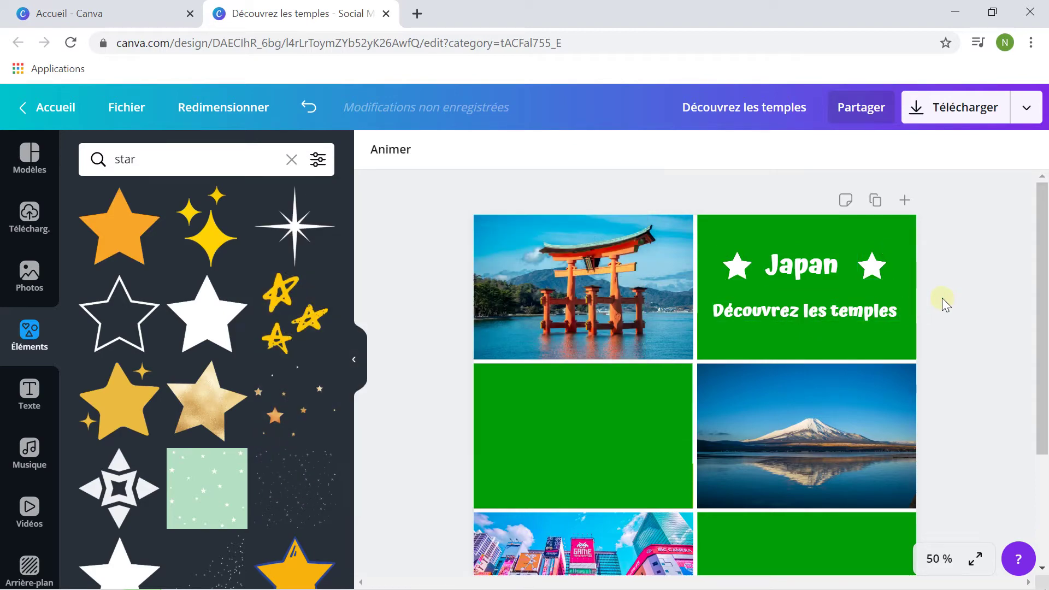
Group the two stars with the "Japan" title and centre the group horizontally in the green block.
left_click(743, 268)
left_click(782, 266, "shift")
left_click(874, 266, "shift")
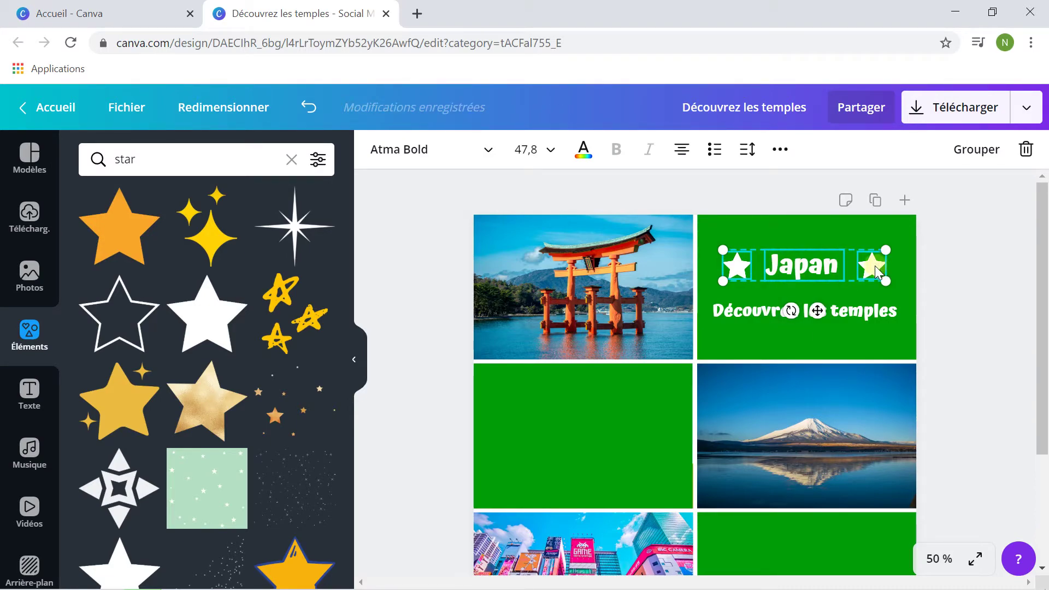
left_click(977, 159)
left_click_drag(804, 262, 809, 265)
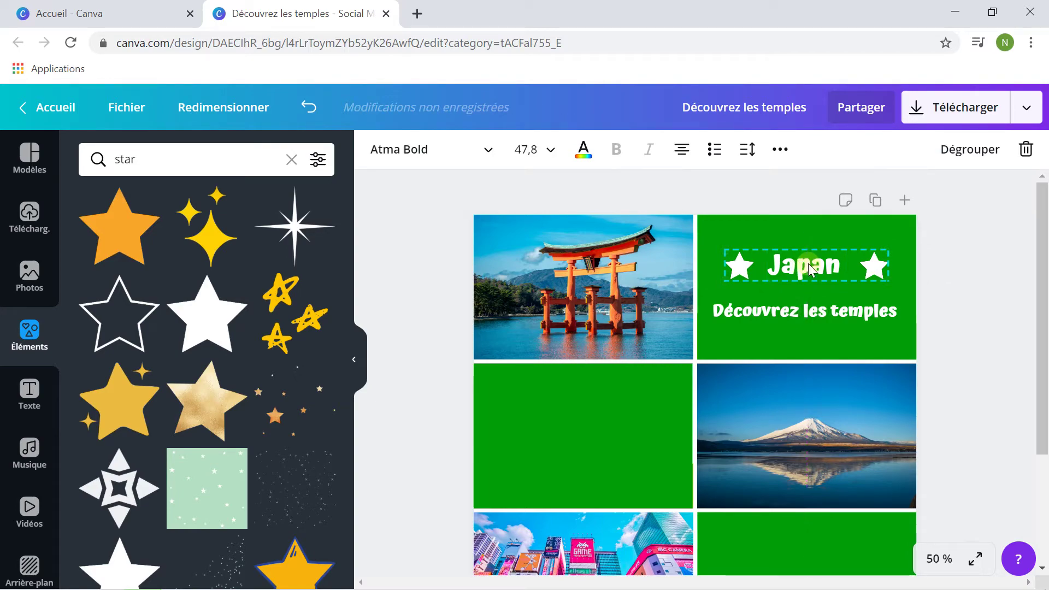
Nudge the "Découvrez les temples" subtitle slightly upward beneath the starred title.
left_click(854, 309)
left_click_drag(854, 310, 854, 307)
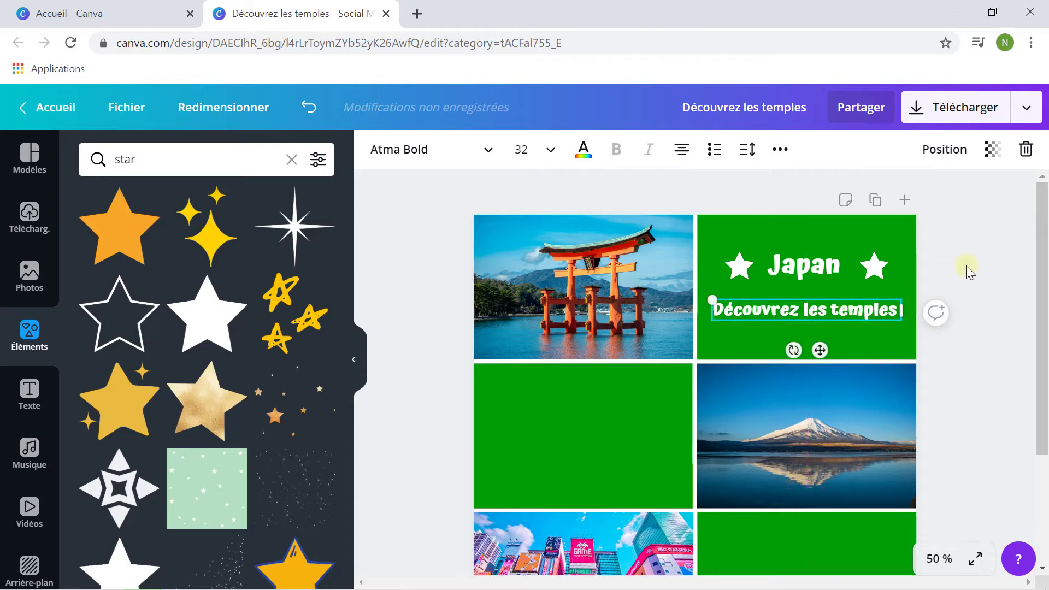
left_click(978, 271)
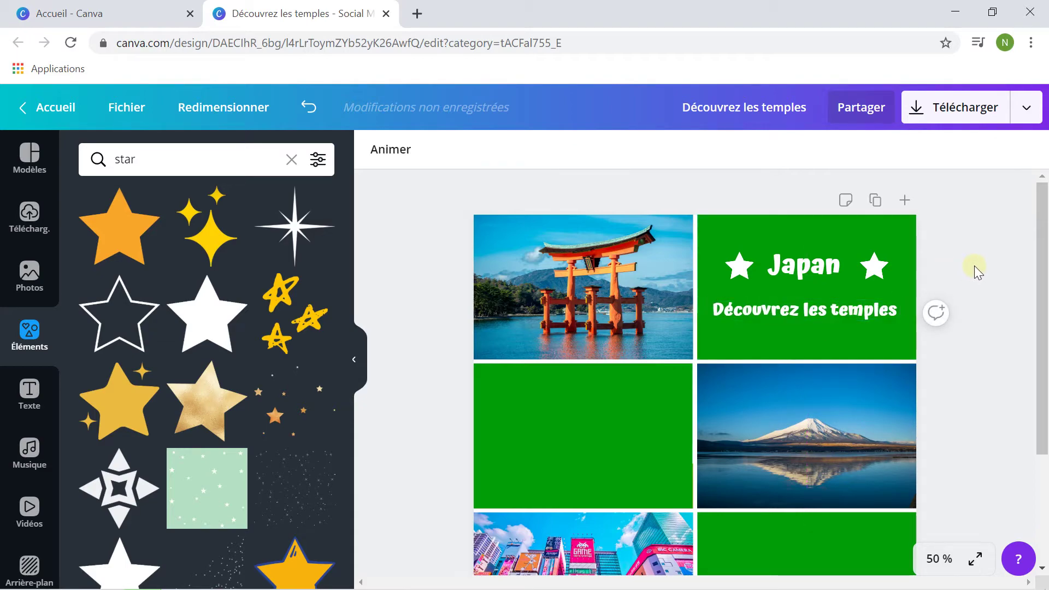
left_click(742, 266)
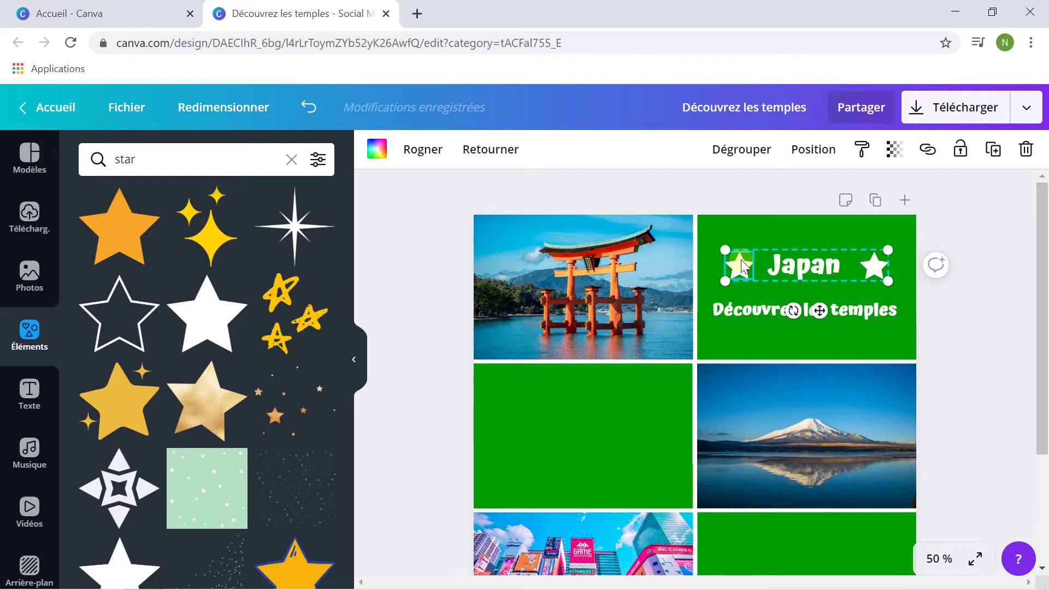
left_click(755, 312, "shift")
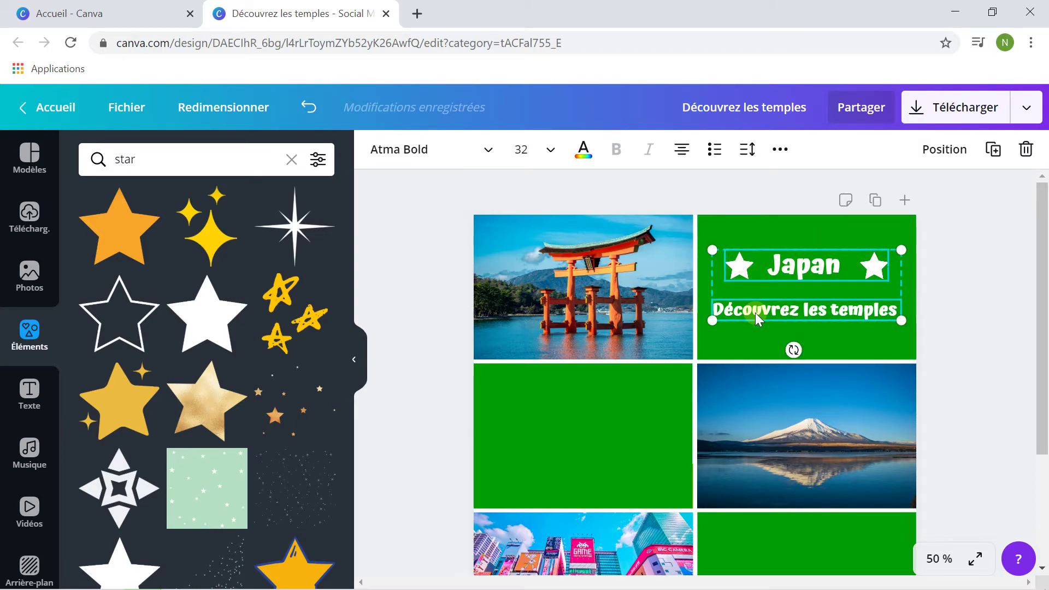
right_click(757, 314)
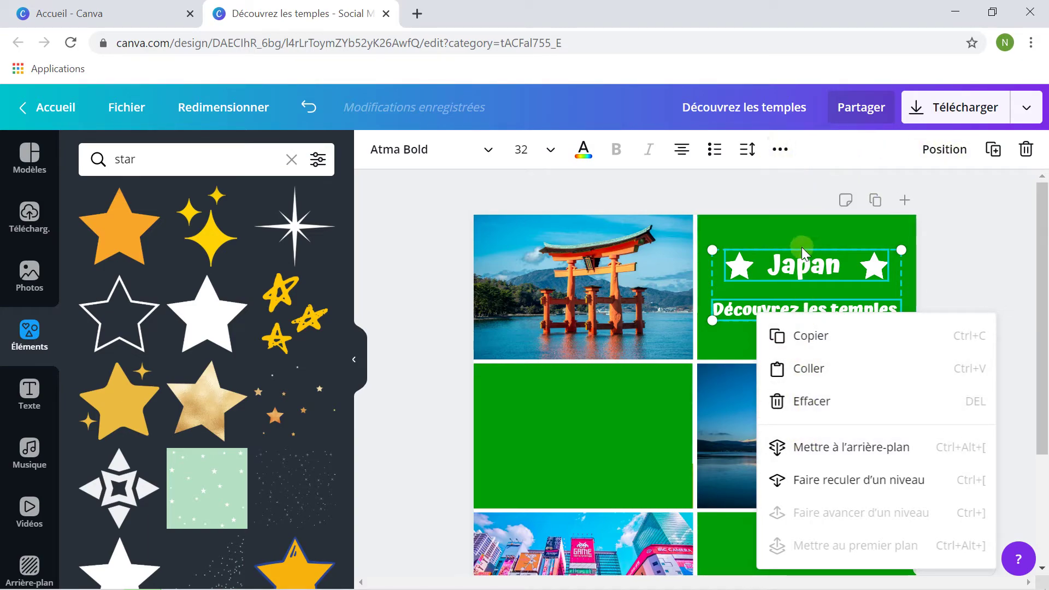
left_click(995, 259)
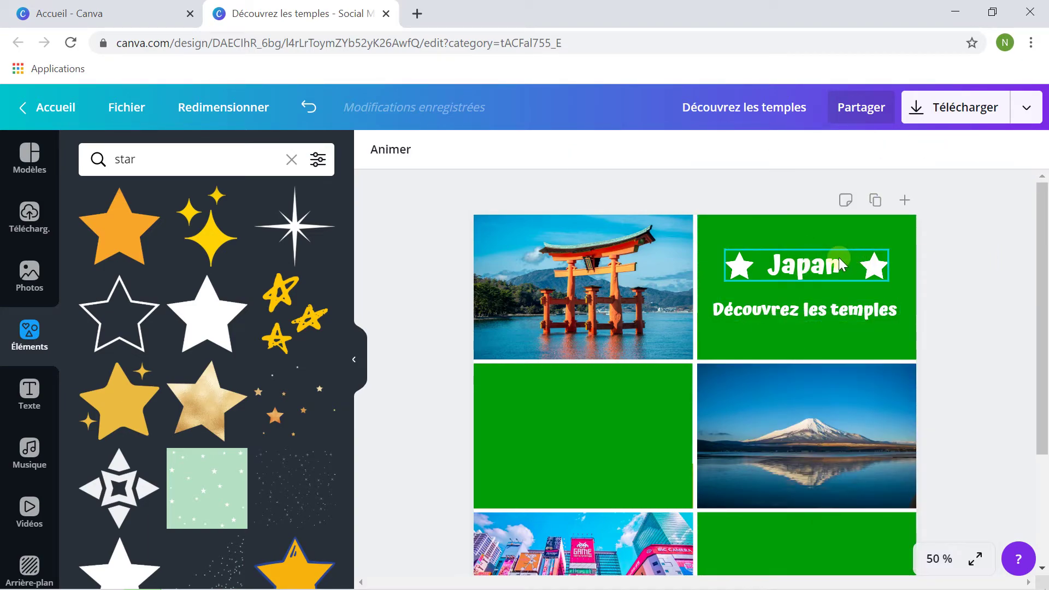
left_click(838, 257)
left_click(861, 304, "shift")
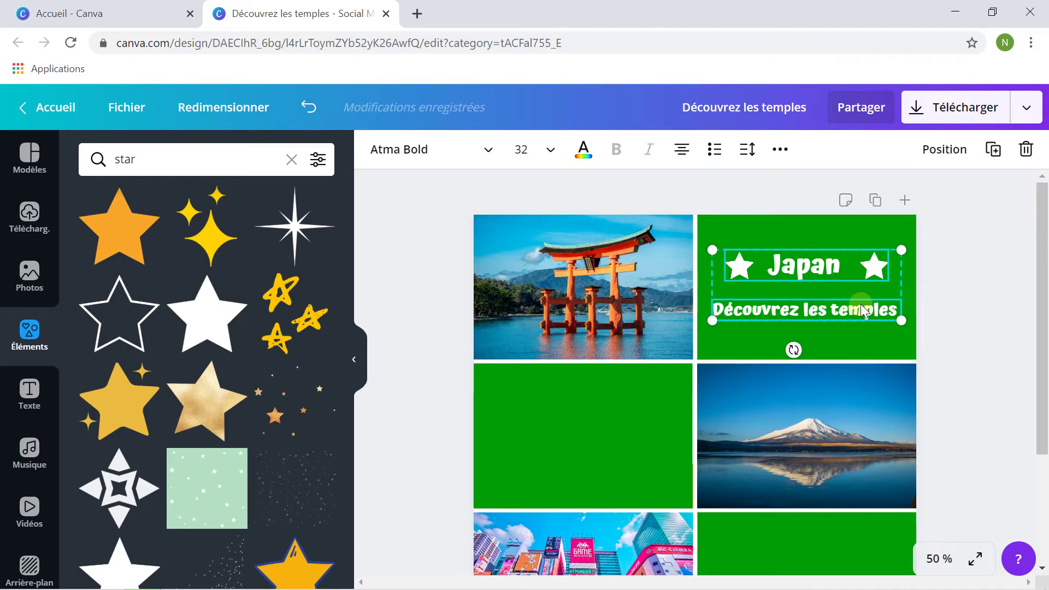
left_click(780, 150)
left_click(779, 152)
left_click(930, 286)
Ungroup the two stars and the "Japan" title in the upper green block.
left_click(825, 266)
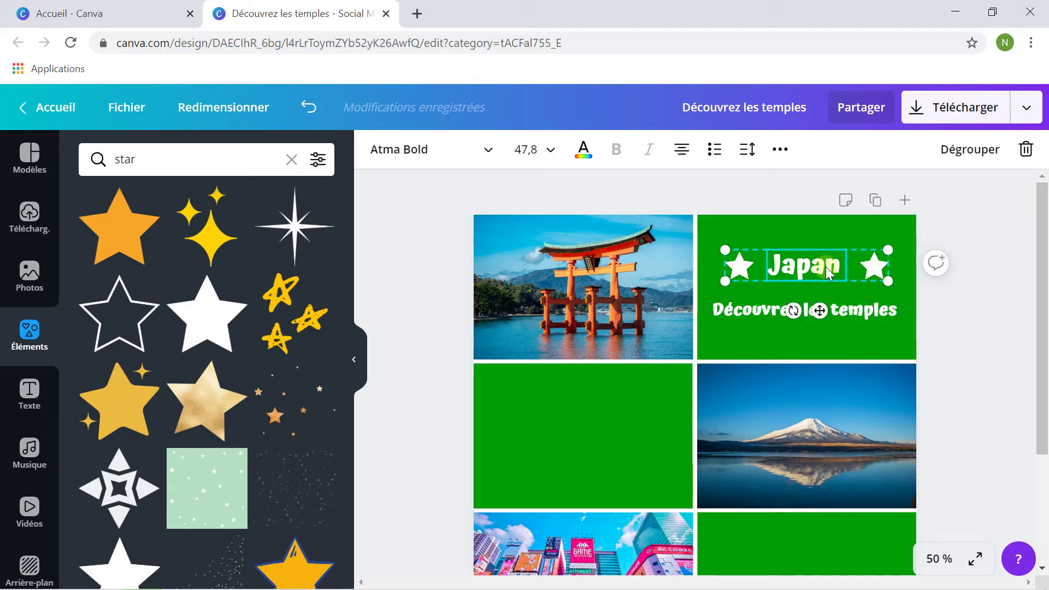
right_click(825, 266)
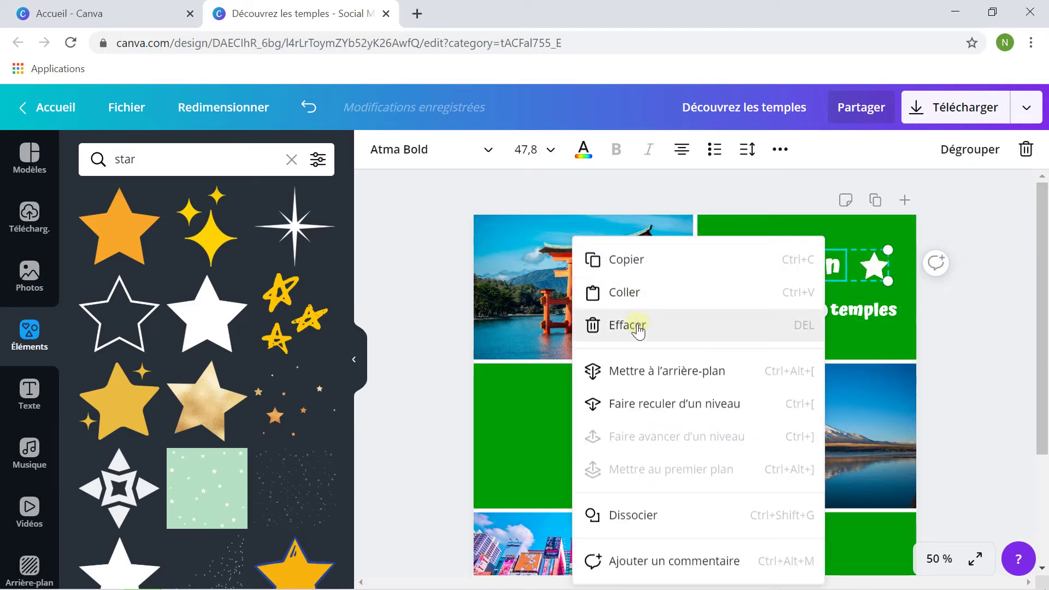
left_click(645, 522)
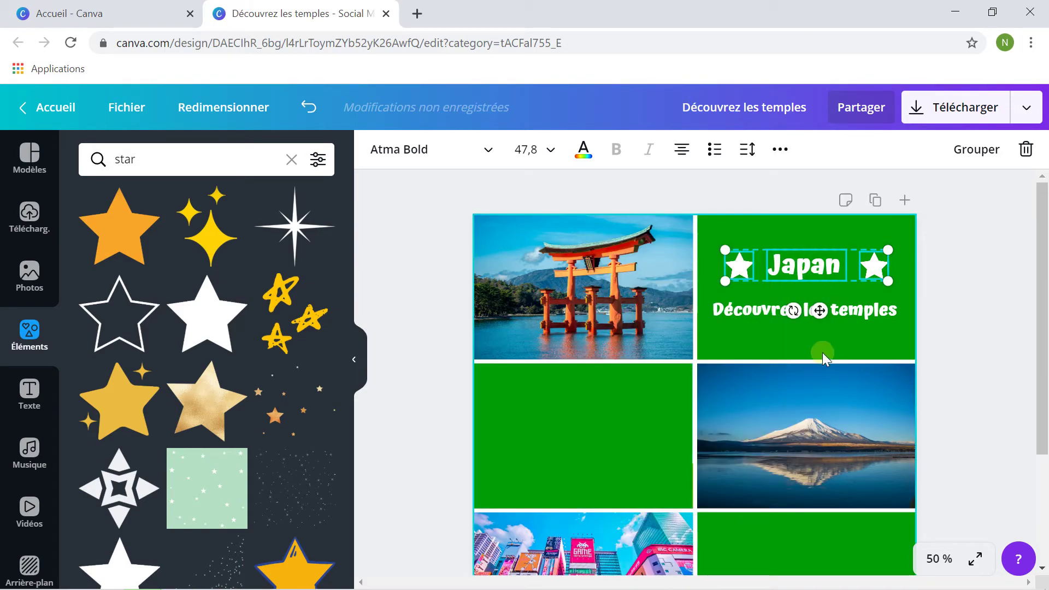
left_click(948, 320)
Group the two stars, the "Japan" title and the "Découvrez les temples" subtitle, and centre the group within the upper green block.
left_click(736, 261)
left_click(801, 266, "shift")
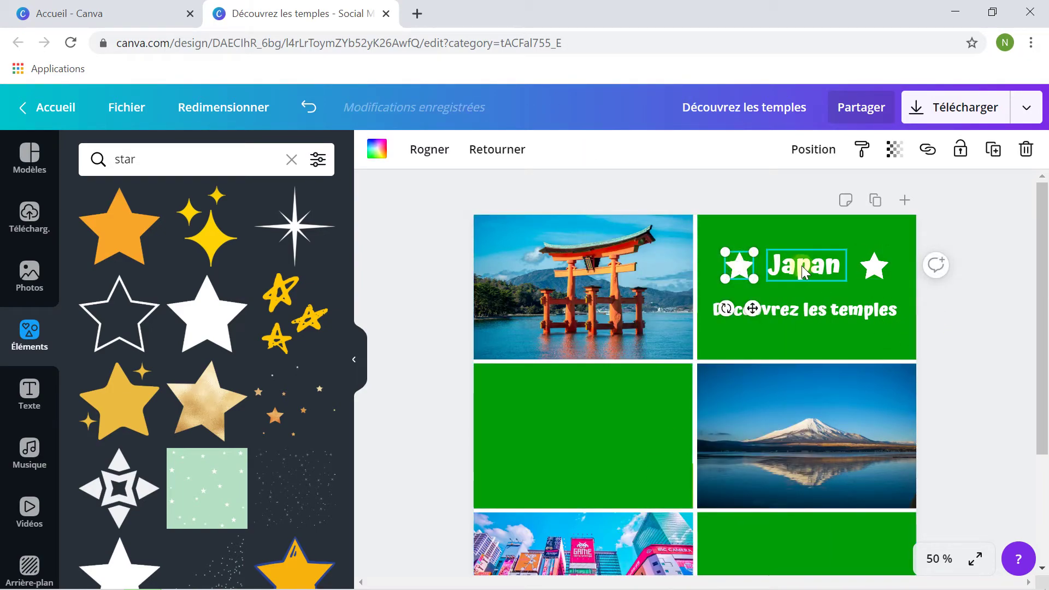
left_click(874, 265, "shift")
left_click(858, 315, "shift")
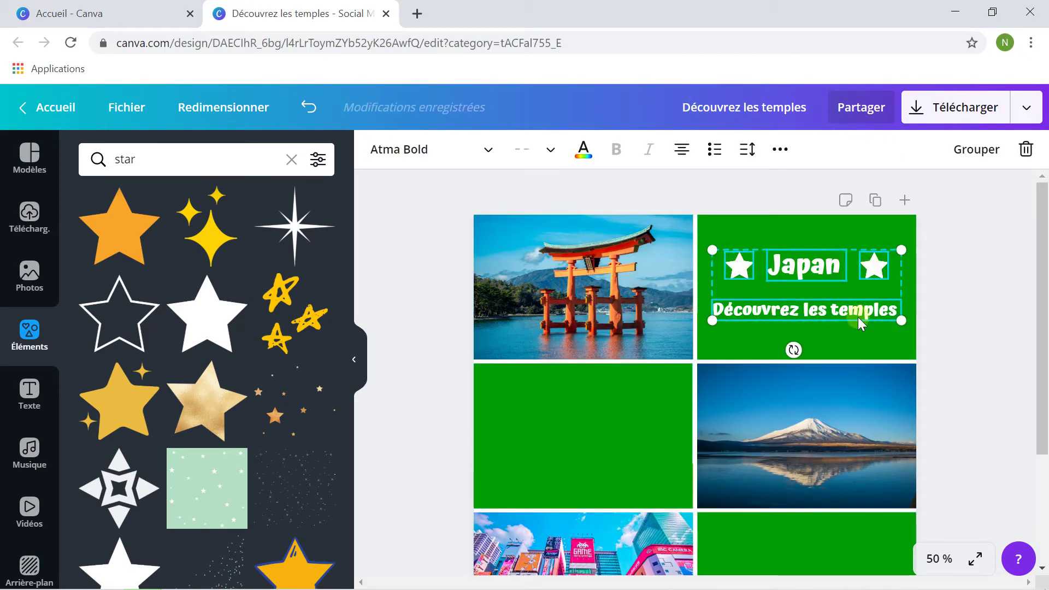
right_click(856, 316)
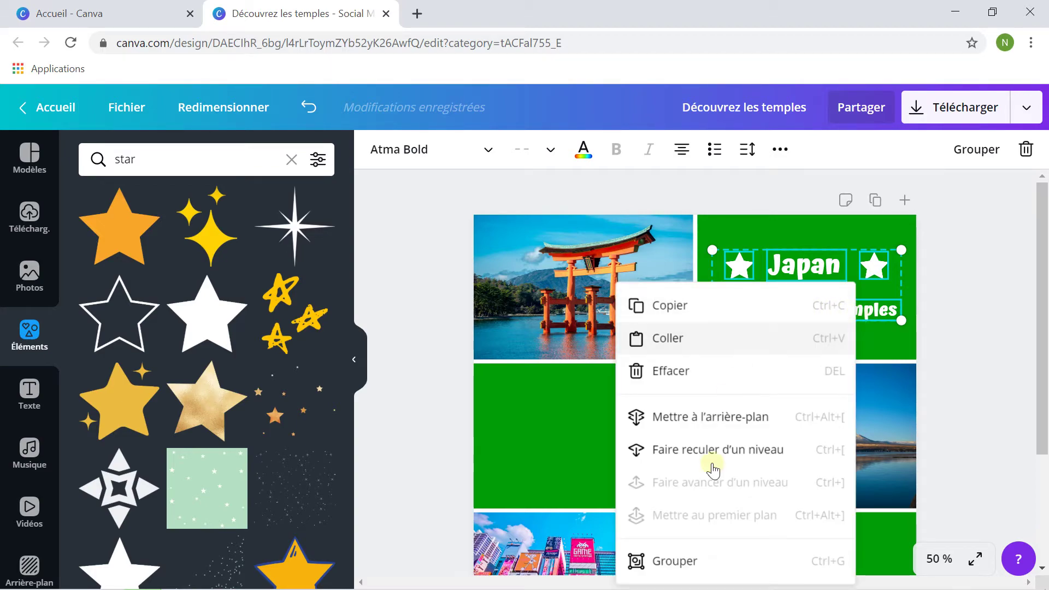
left_click(693, 563)
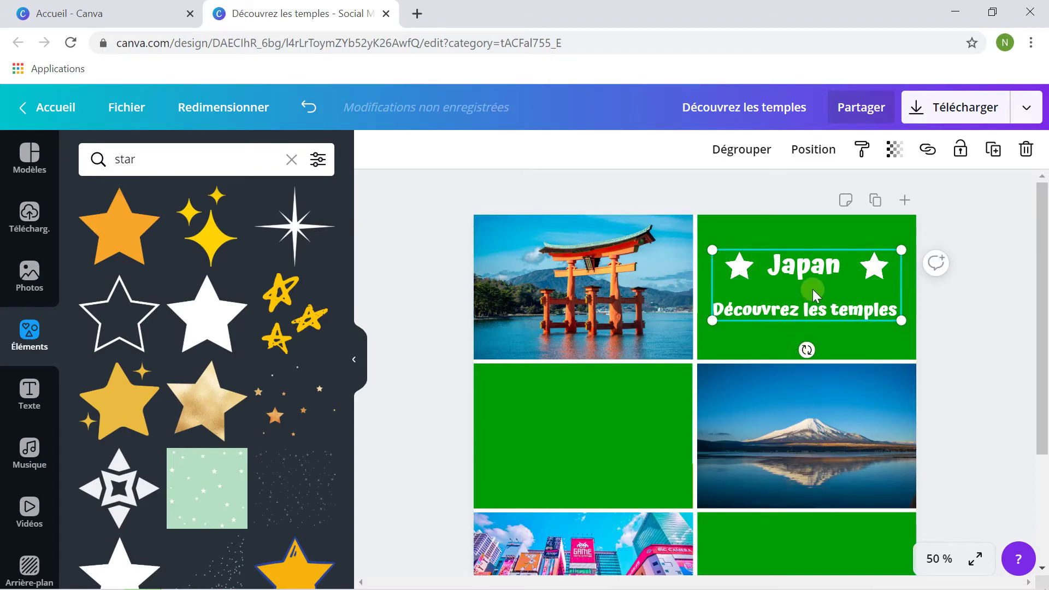
mouse_move(802, 309)
left_mouse_down()
mouse_move(803, 297)
mouse_move(806, 309)
left_mouse_up()
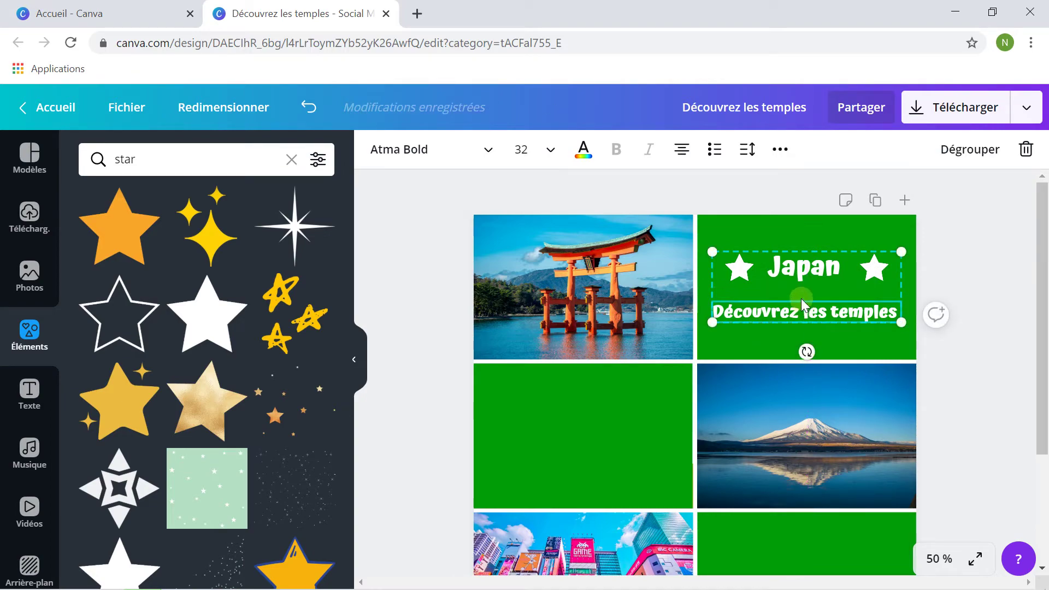
Duplicate the grouped title and subtitle into the centre of each of the two empty green blocks.
left_click(798, 306)
scroll(789, 257, "down", 2)
scroll(790, 257, "up", 2)
left_click_drag(779, 311, 559, 458)
scroll(608, 381, "down", 3)
left_click_drag(617, 303, 837, 448)
scroll(805, 359, "up", 3)
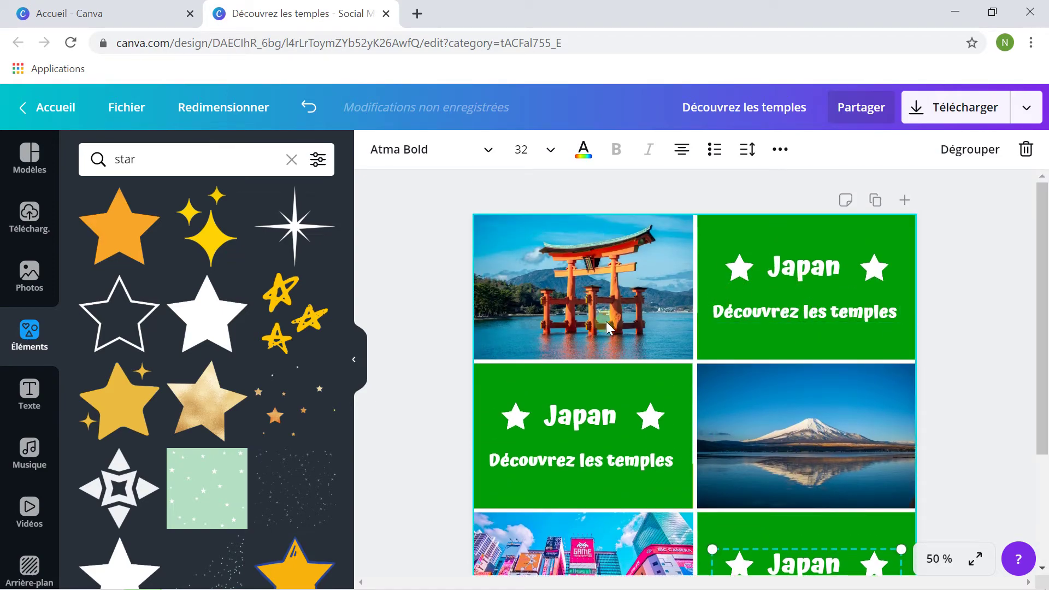
Change the title in the top-row green block to "Japon".
scroll(651, 318, "down", 2)
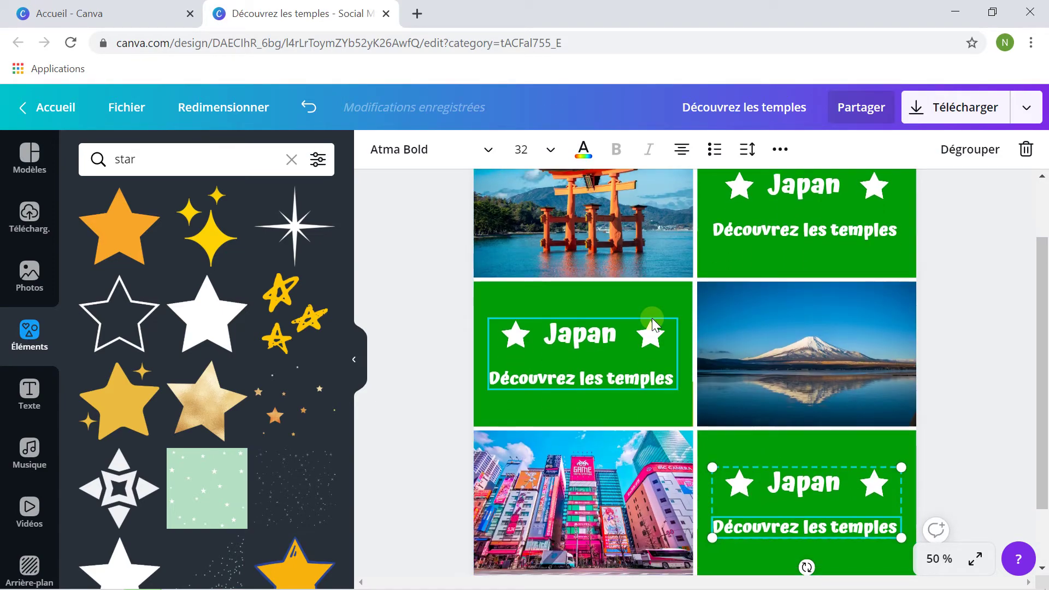
scroll(592, 331, "down", 2)
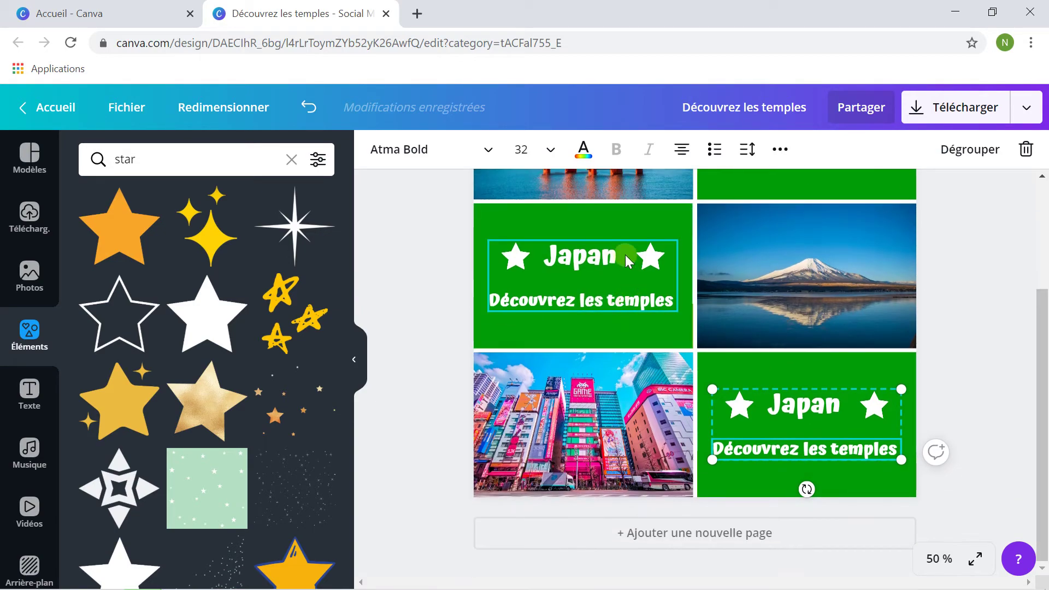
scroll(665, 299, "up", 4)
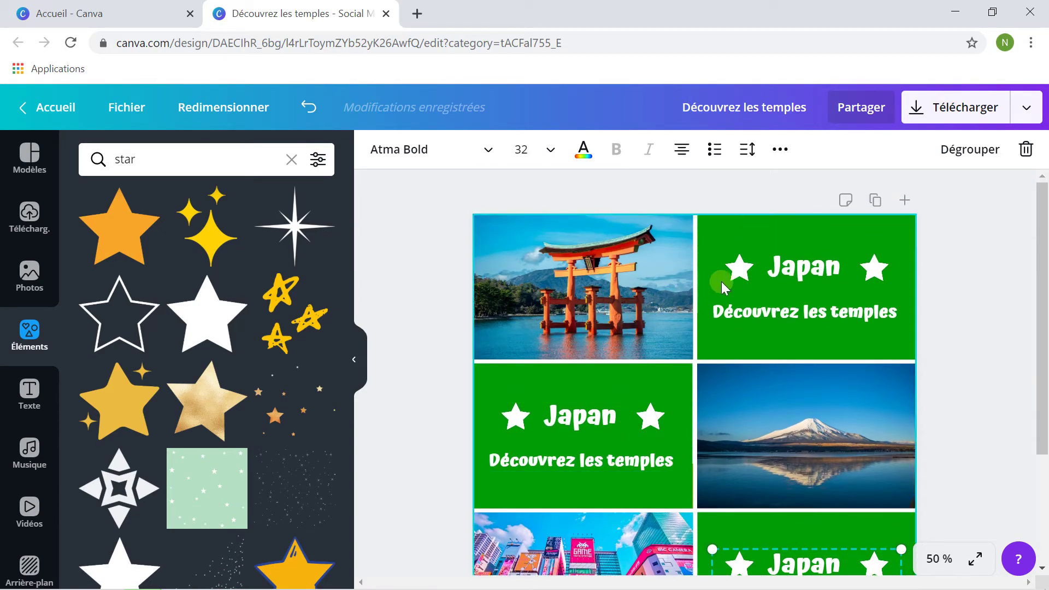
left_click(814, 268)
key("BackSpace")
type("o")
Correct the title in the middle-row green block to "Japon".
scroll(823, 266, "down", 2)
left_click(629, 334)
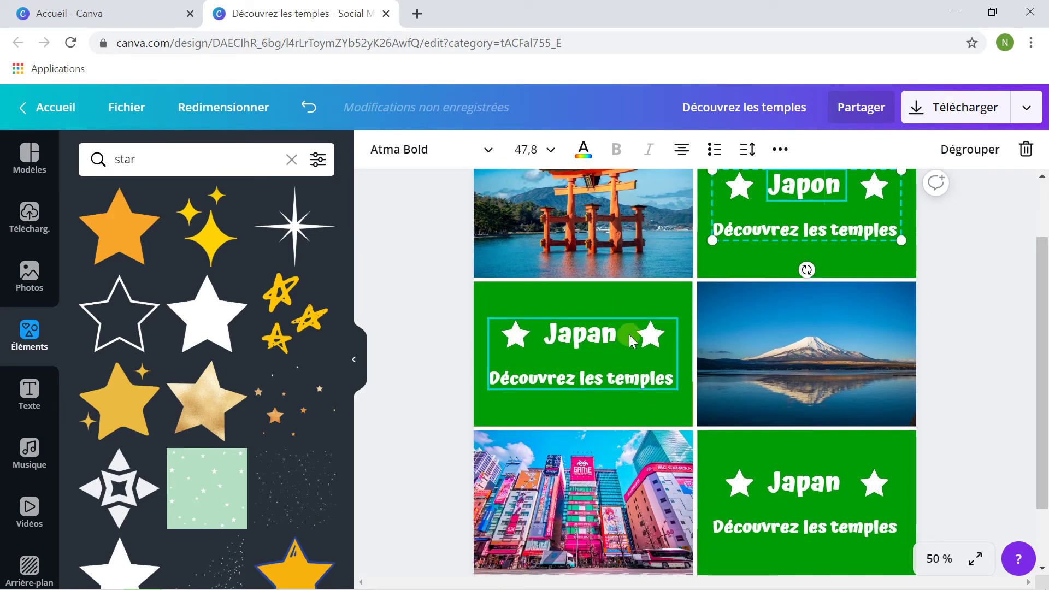
left_click(600, 336)
key("BackSpace")
type("o")
Correct the title in the bottom-row green block to "Japon".
scroll(710, 361, "down", 2)
left_click(824, 401)
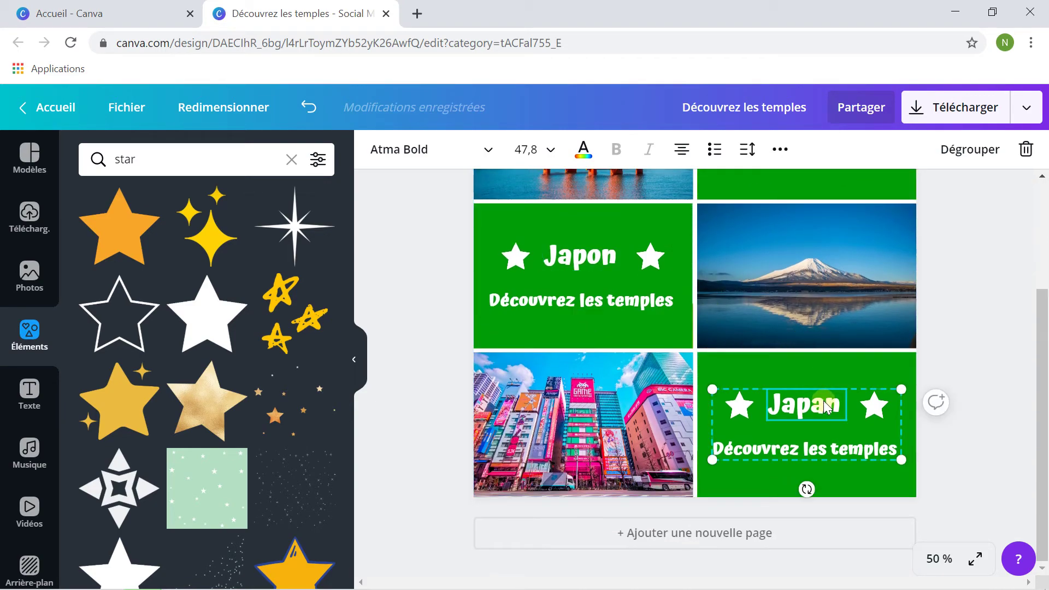
key("BackSpace")
type("o")
Change the subtitle in the middle-row green block to "Découvrez la nature".
scroll(688, 310, "up", 4)
scroll(620, 395, "down", 2)
left_click(602, 384)
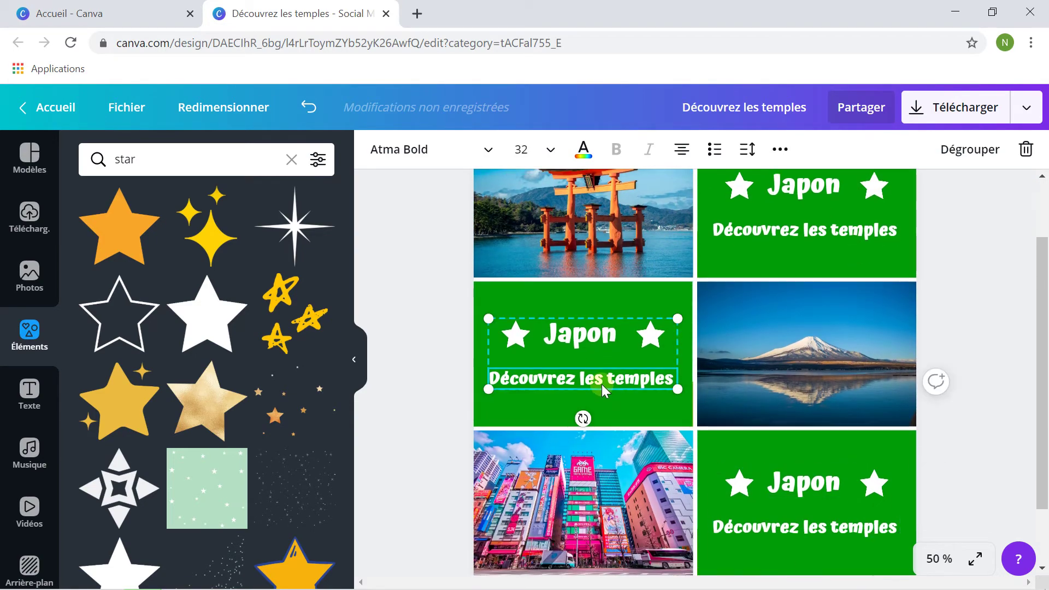
left_click_drag(670, 377, 578, 377)
type("la nature")
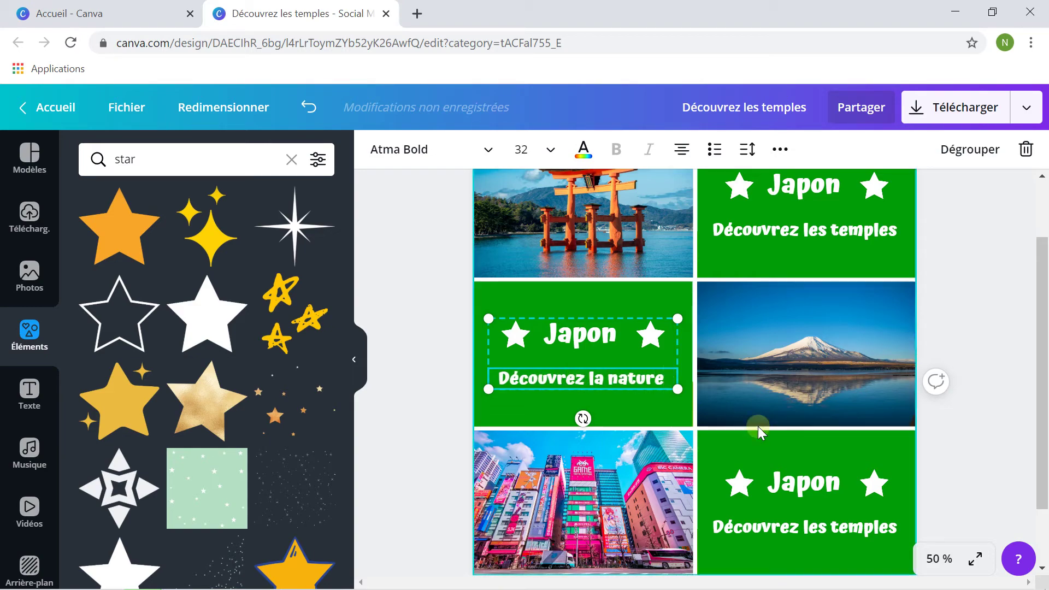
Change the subtitle in the bottom-row green block to "Découvrez les villes".
scroll(776, 421, "down", 2)
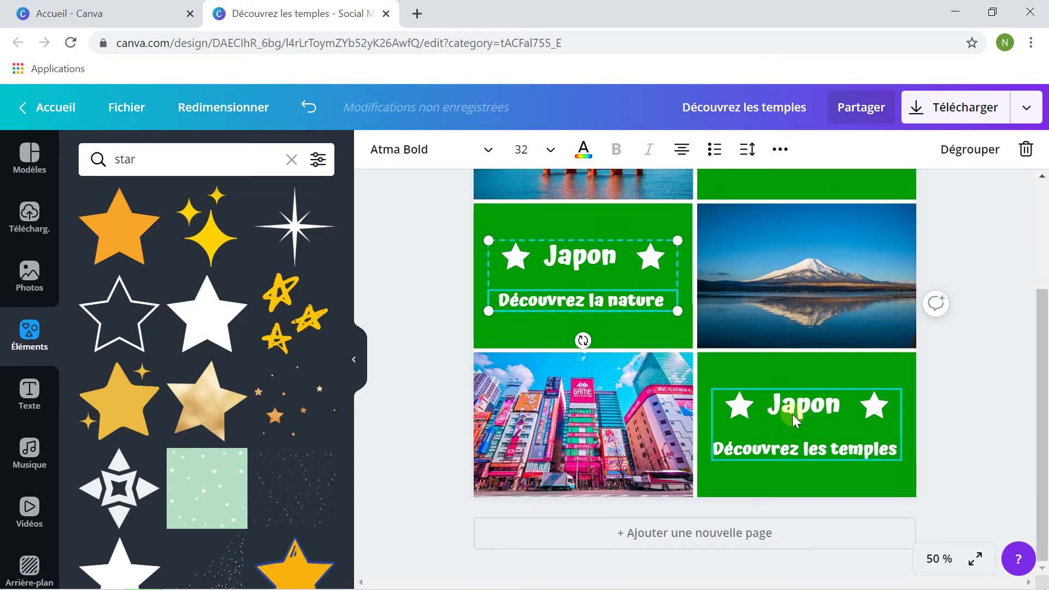
left_click(860, 449)
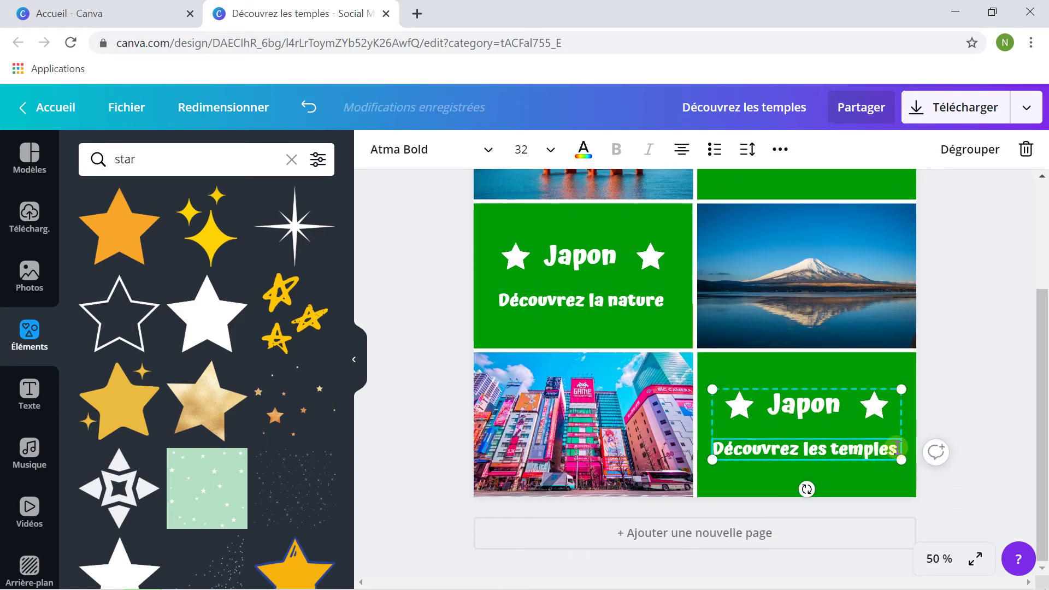
left_click_drag(895, 447, 812, 446)
key("BackSpace")
type("s vile")
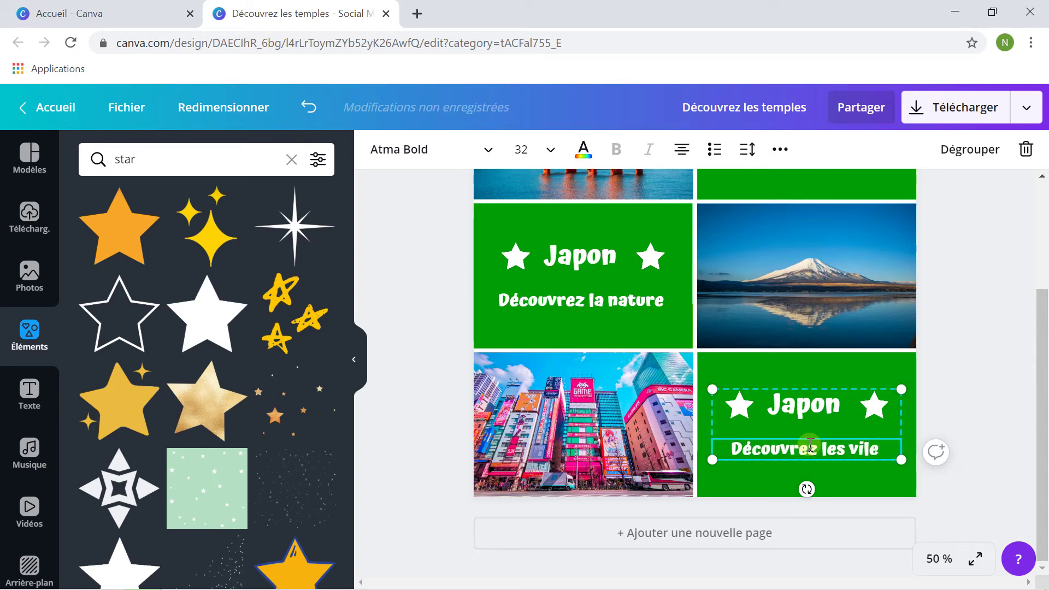
key("BackSpace")
type("les")
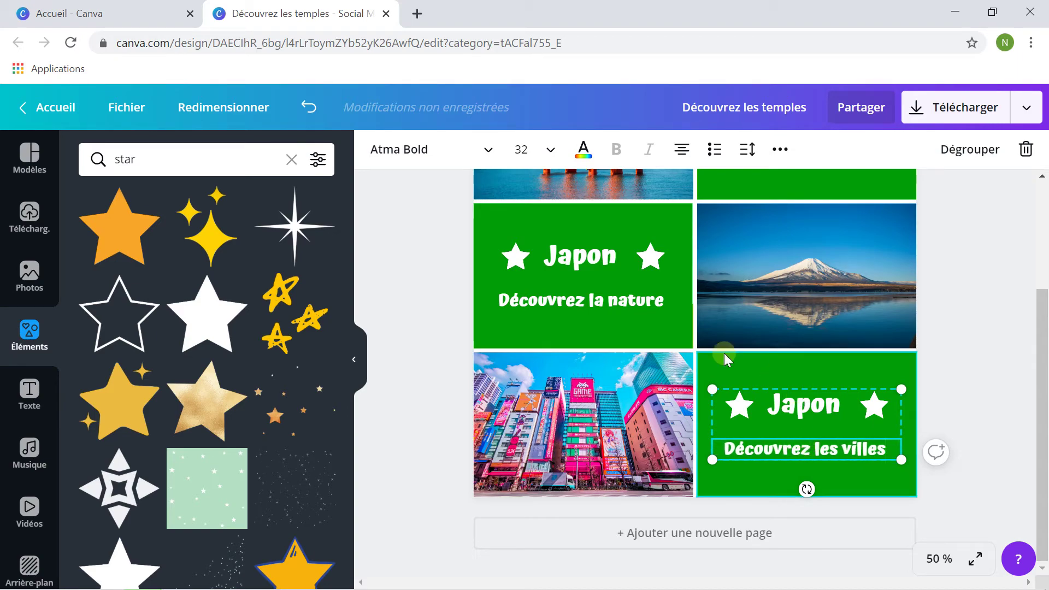
left_click(436, 297)
Recolour the block behind "Découvrez la nature" to the custom magenta-purple #9d0071.
scroll(507, 310, "up", 3)
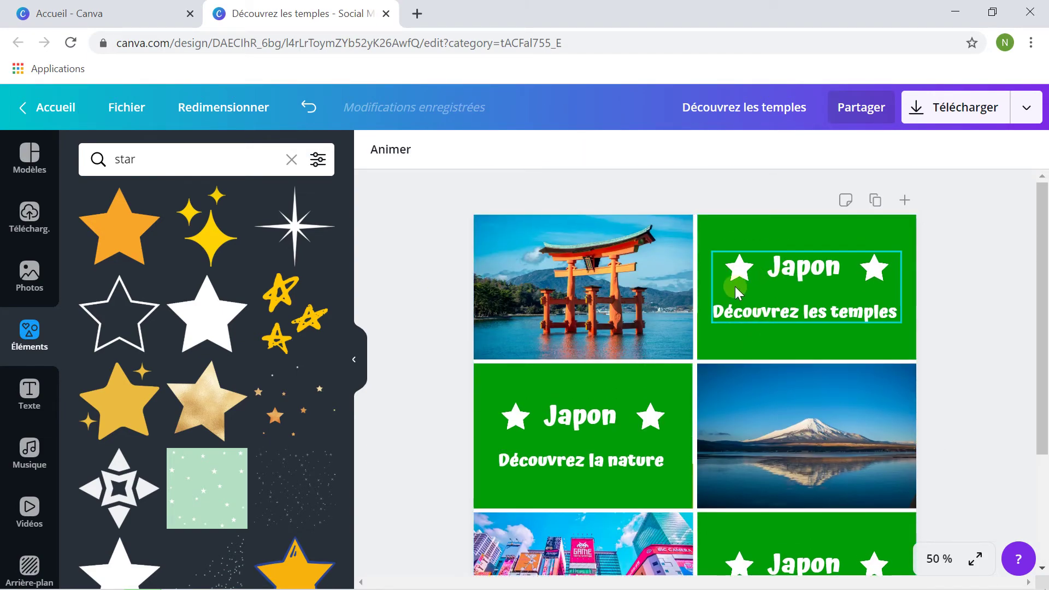
scroll(735, 333, "down", 3)
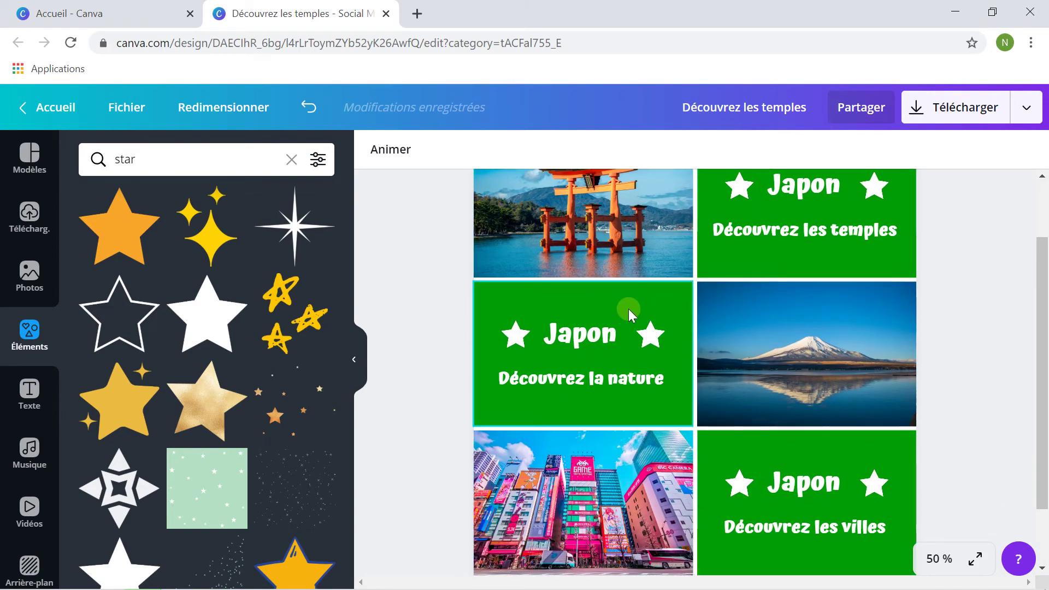
left_click(608, 297)
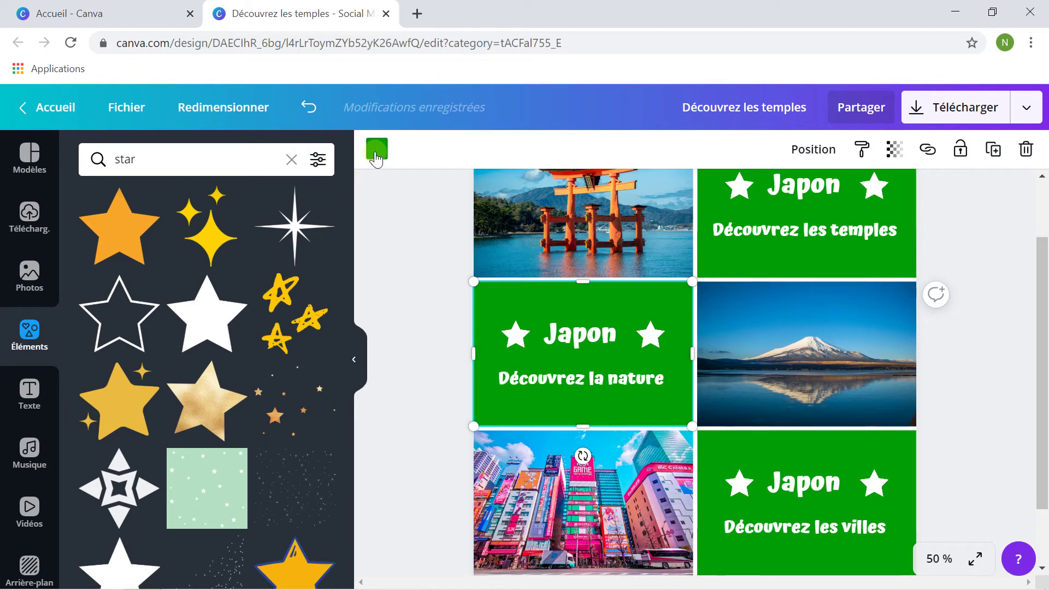
left_click(377, 156)
left_click(96, 236)
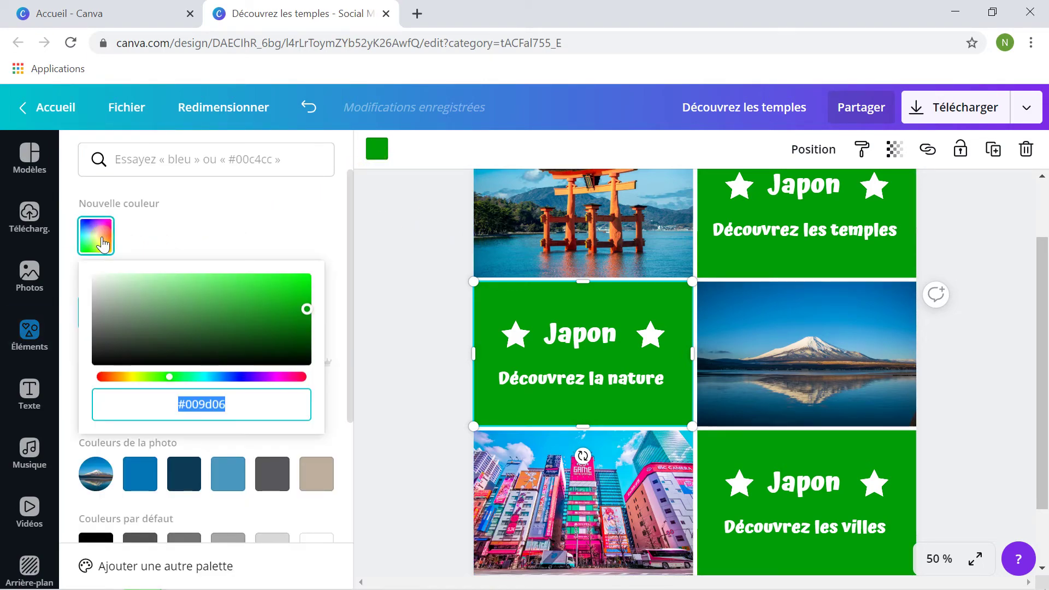
left_click_drag(295, 377, 277, 377)
Recolour the block behind "Découvrez les villes" to a custom dark blue.
scroll(920, 429, "down", 2)
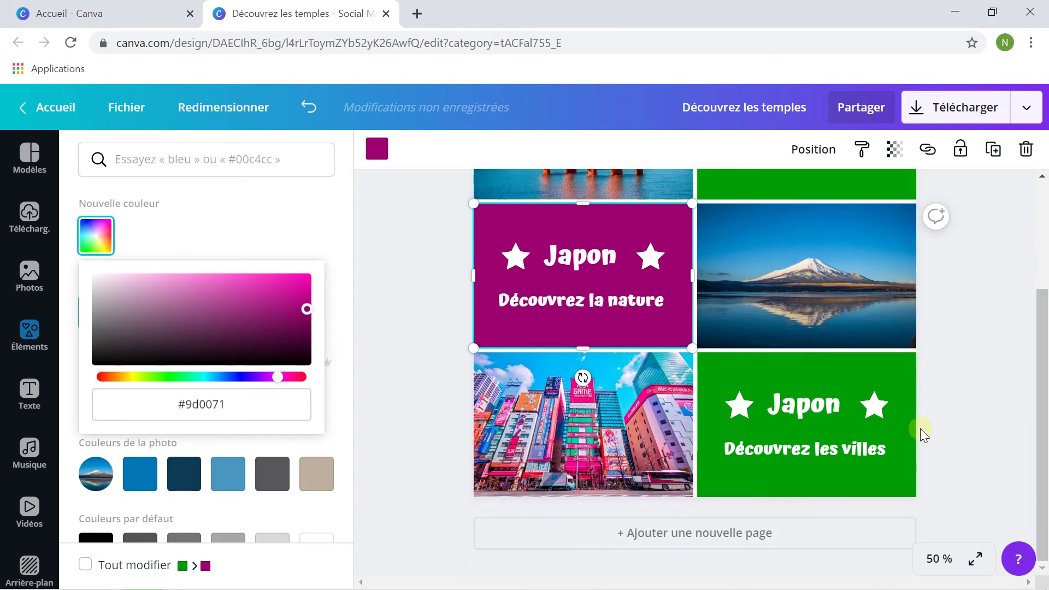
left_click(888, 376)
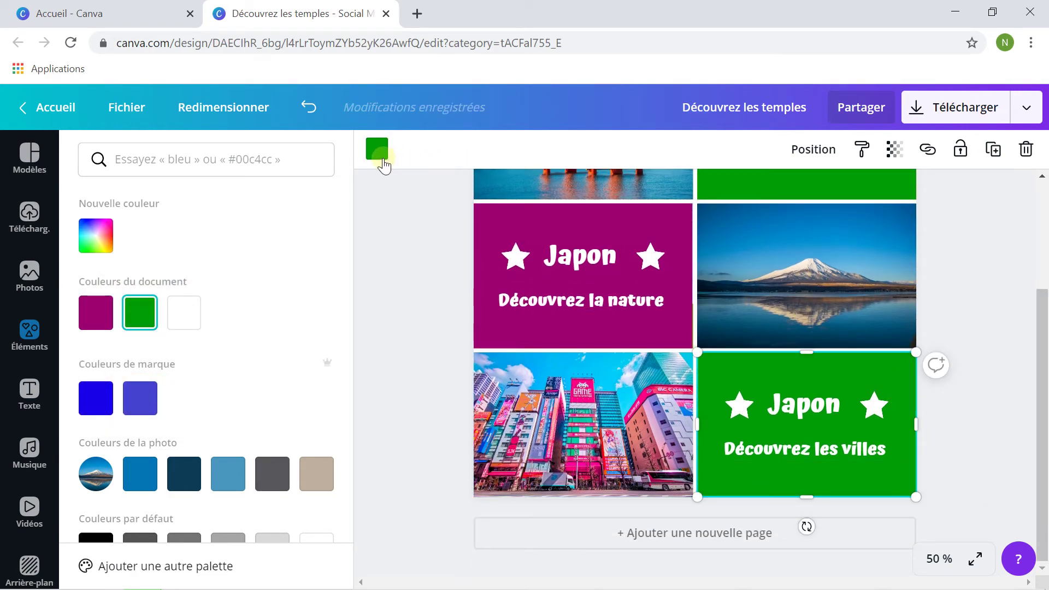
left_click(381, 158)
left_click(377, 149)
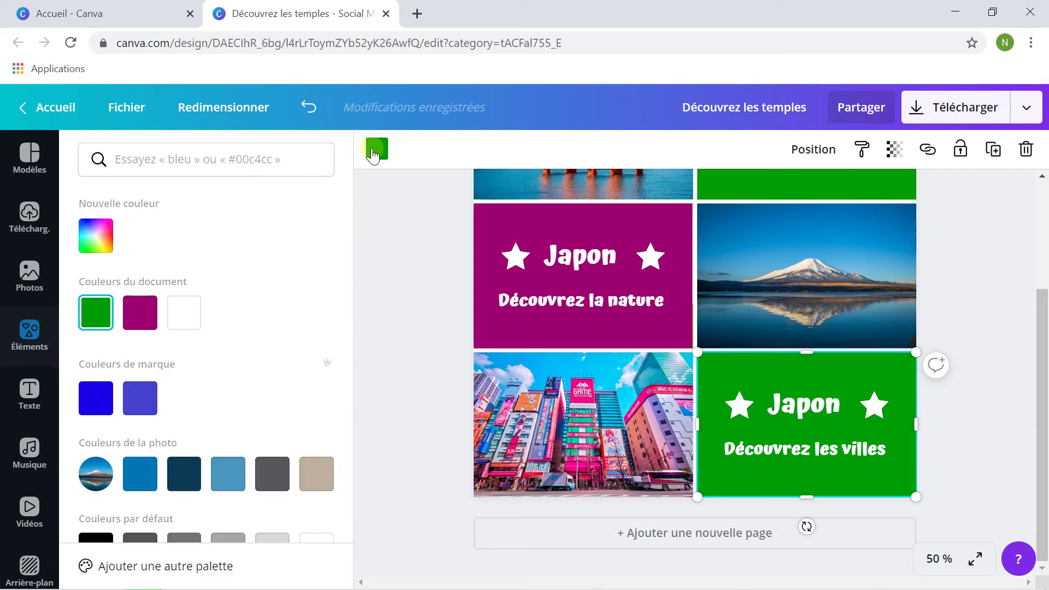
left_click(96, 236)
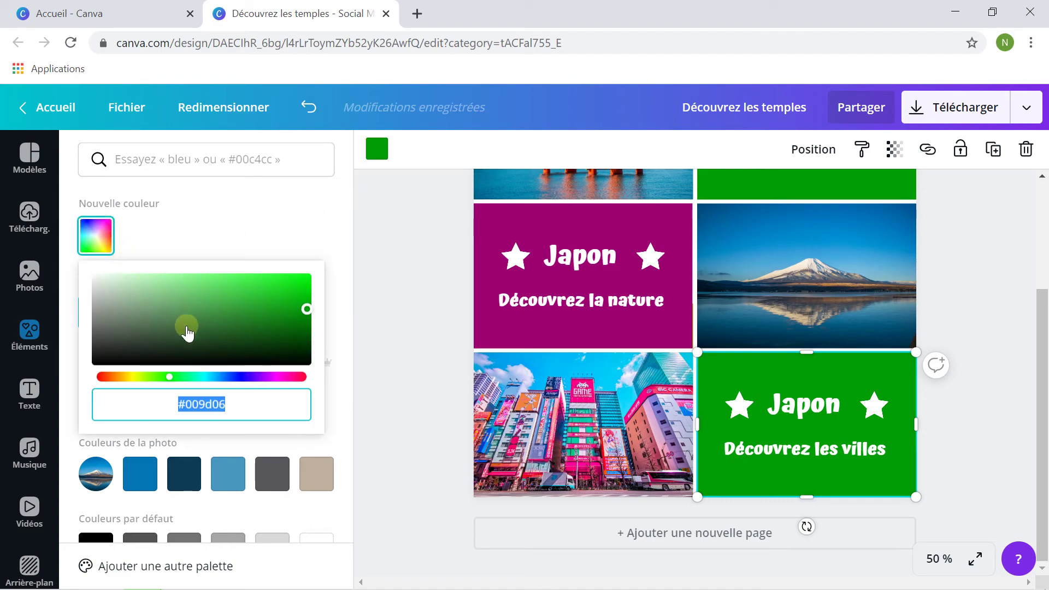
left_click_drag(133, 386, 234, 382)
left_click_drag(304, 310, 317, 304)
key("Escape")
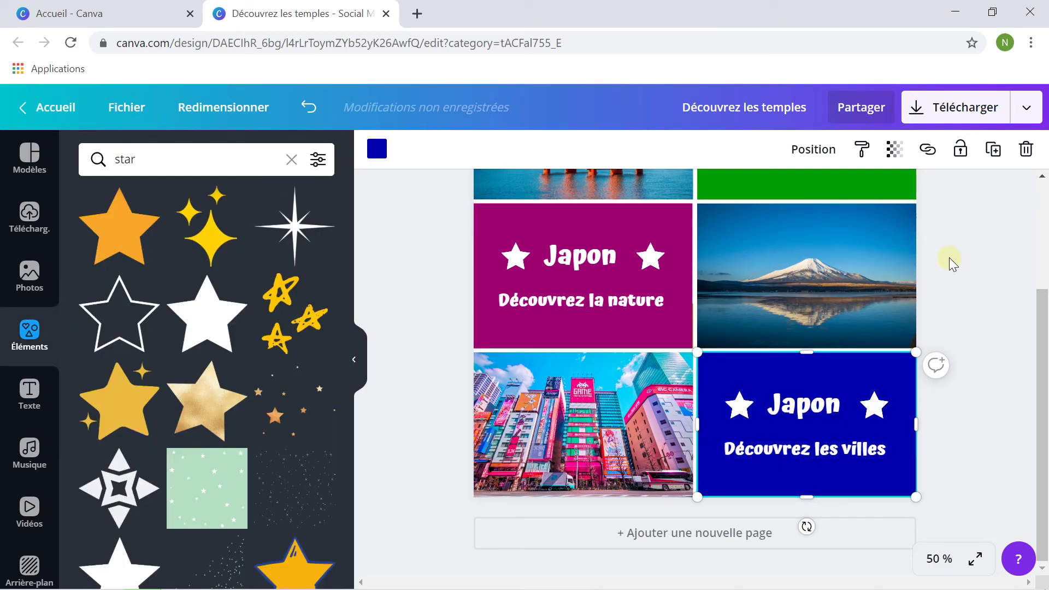
Fit the whole design in the view and clear the "star" search from the elements library.
scroll(955, 252, "up", 3)
scroll(942, 273, "down", 3)
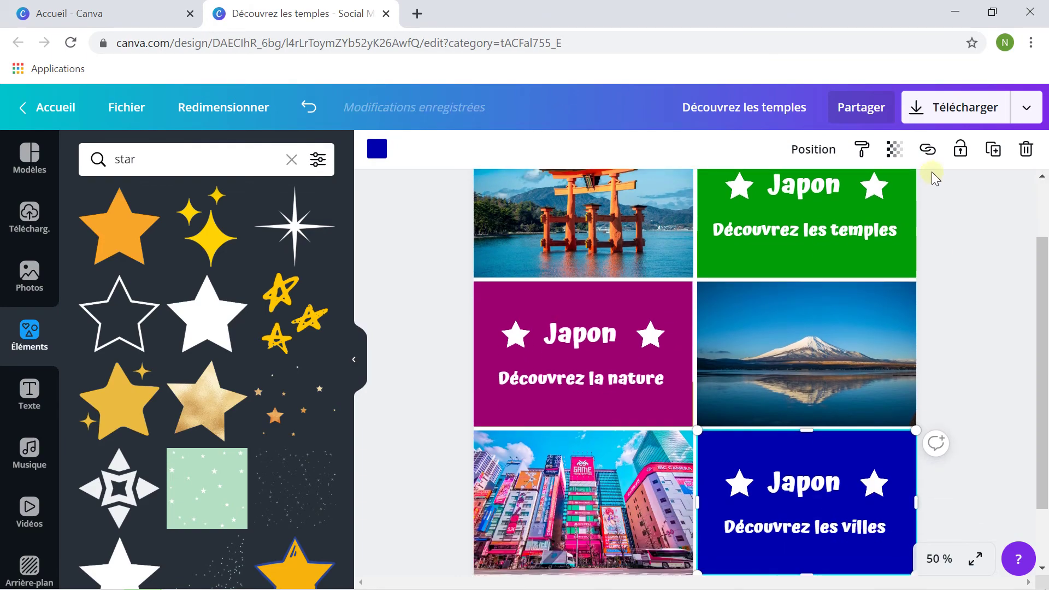
left_click(940, 559)
left_click(899, 481)
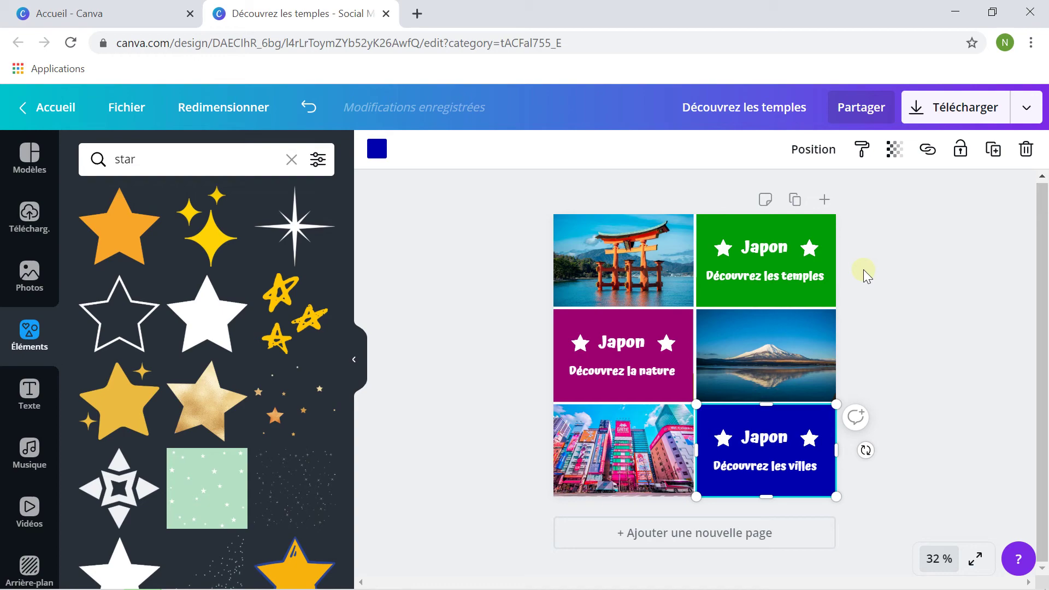
left_click(890, 245)
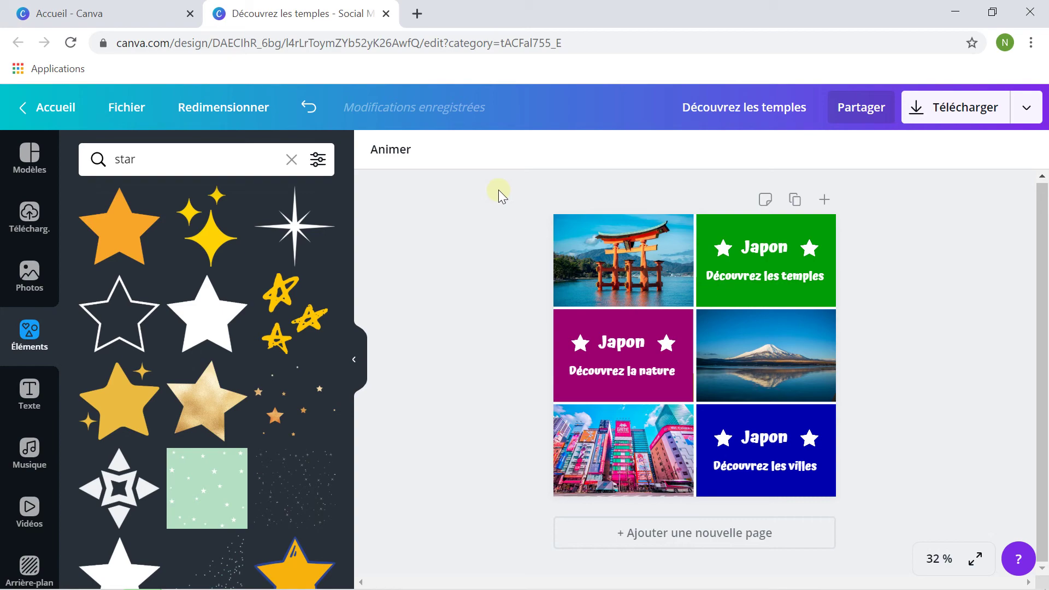
left_click(291, 159)
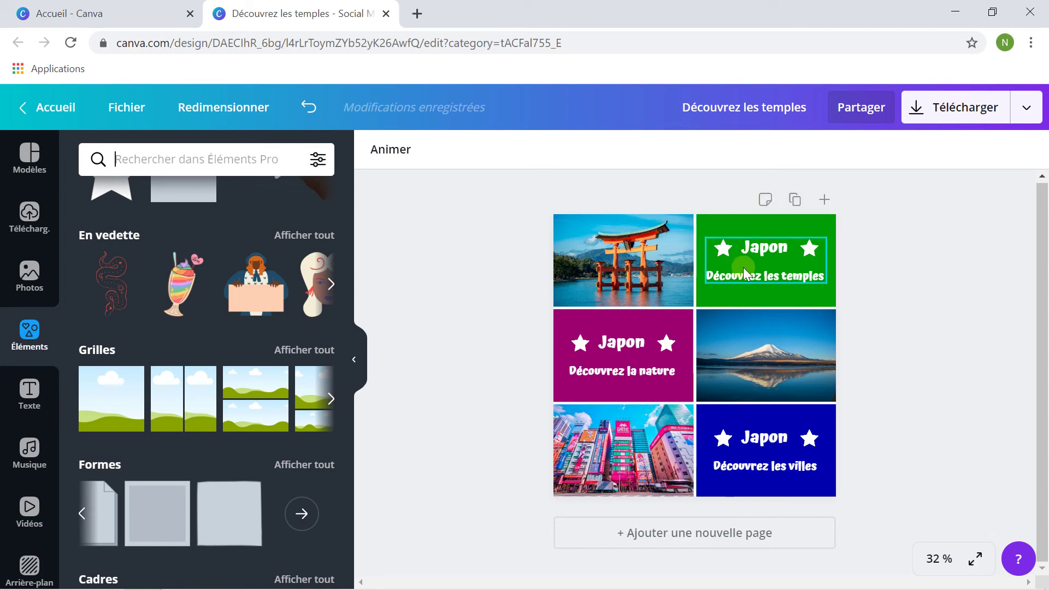
left_click(632, 372)
left_click(760, 272)
left_click(765, 261)
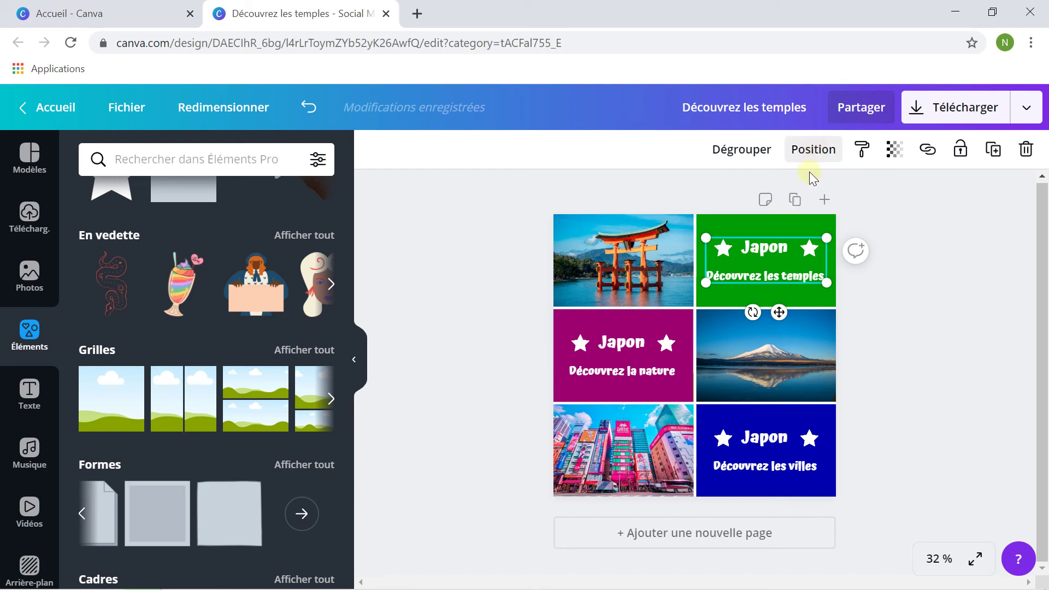
left_click(866, 287)
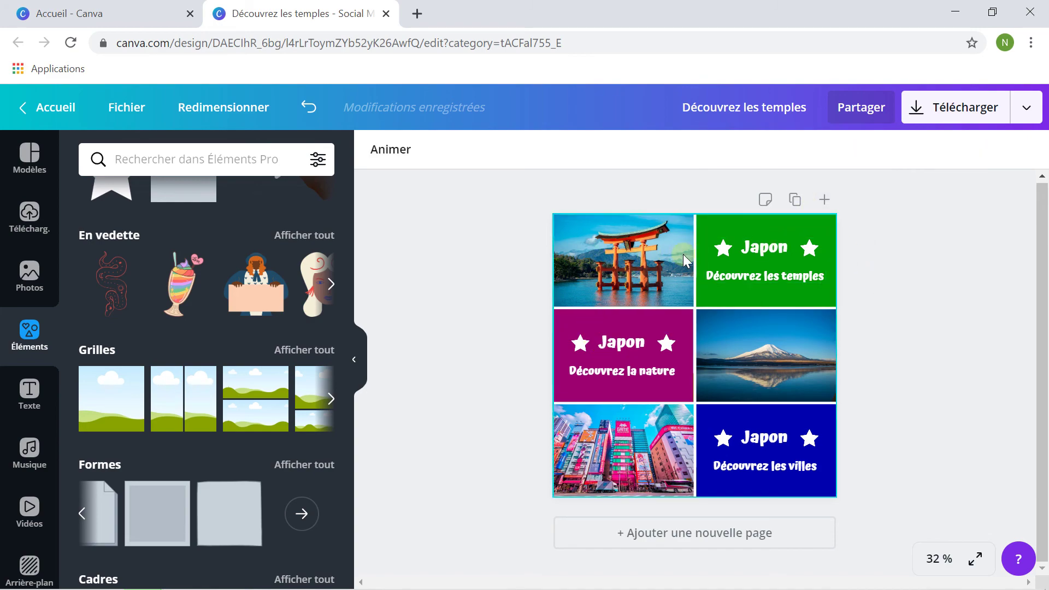